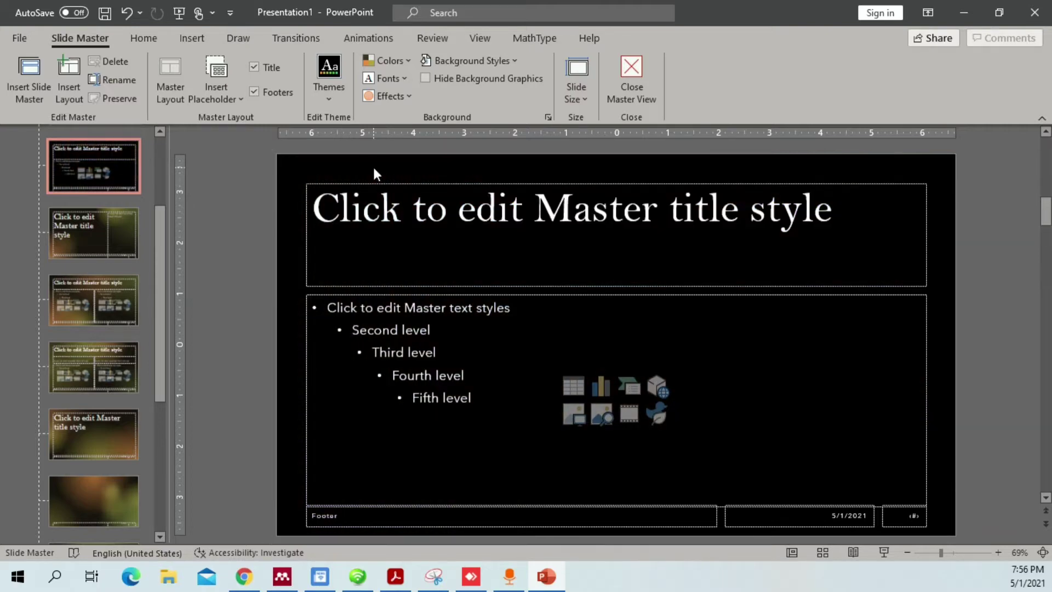
# Close Master View to return to Normal view, showing the blank black slide 2
pyautogui.click(633, 77)
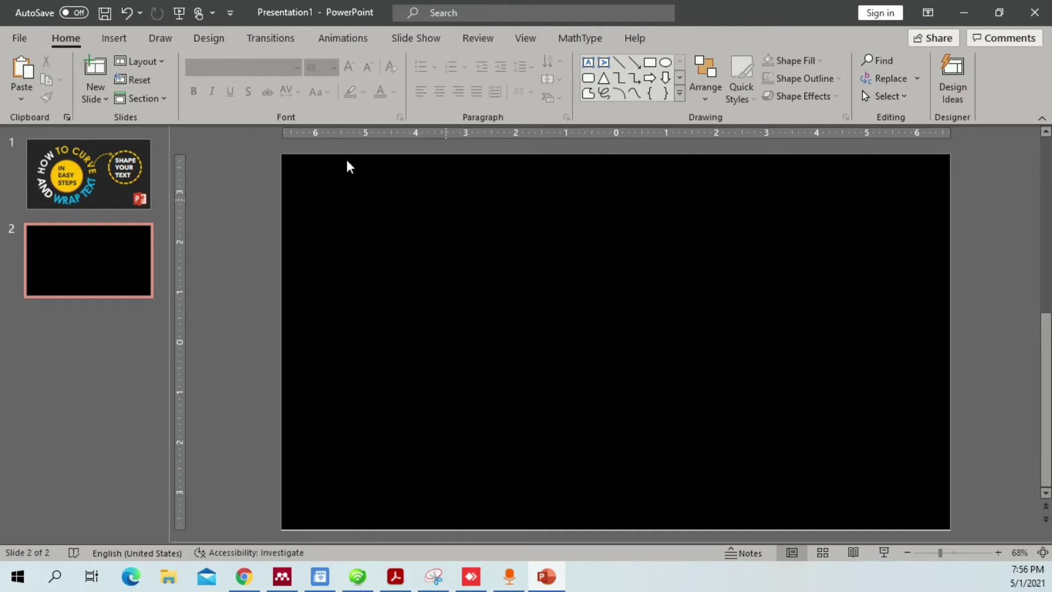
# Insert a text box on slide 2 and type 'How to curve'
pyautogui.click(118, 42)
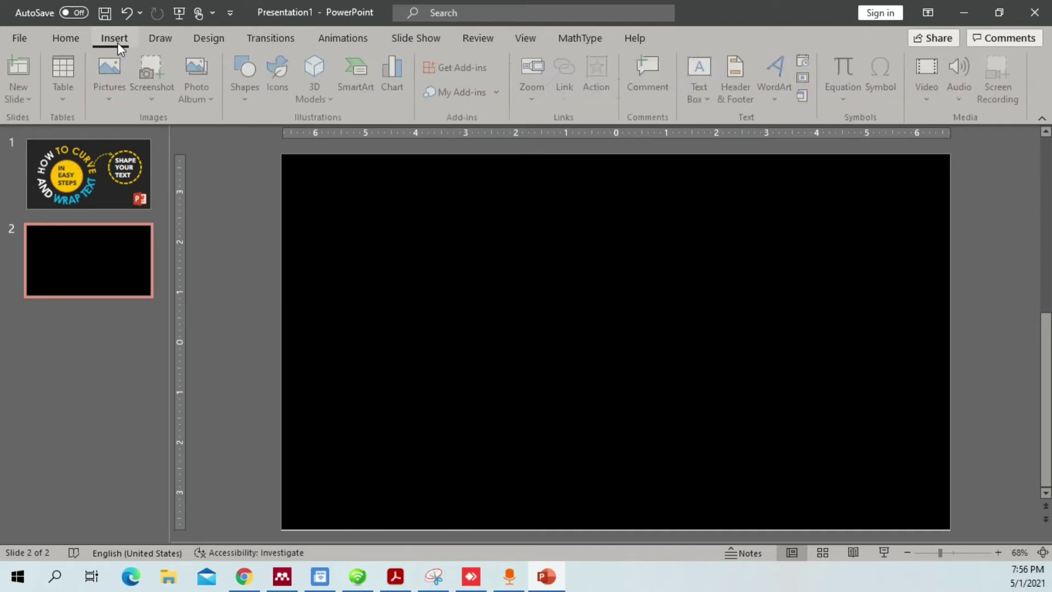
pyautogui.click(702, 68)
pyautogui.click(423, 271)
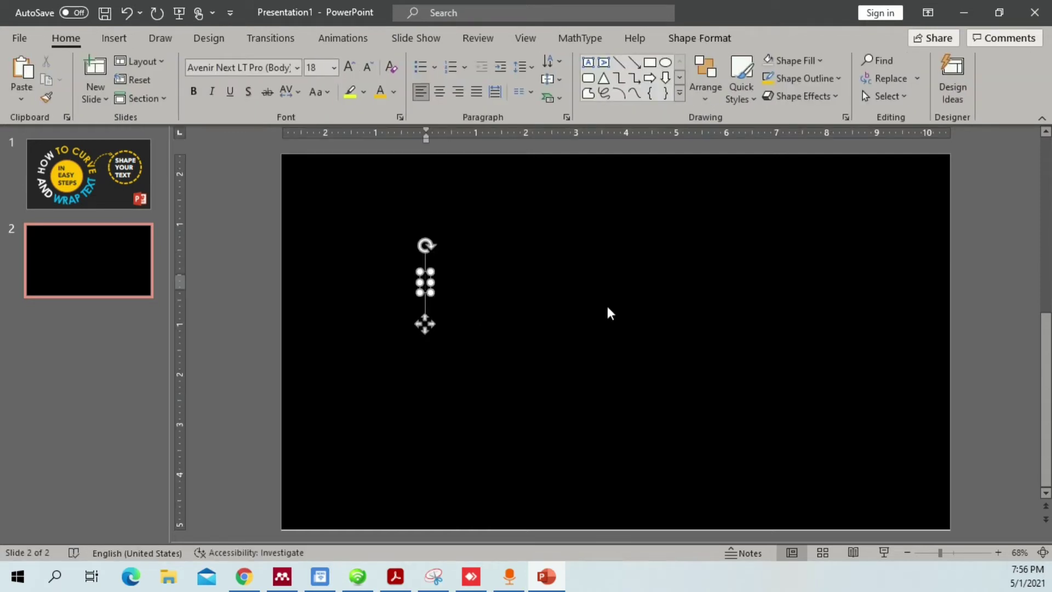
pyautogui.write('How to curve')
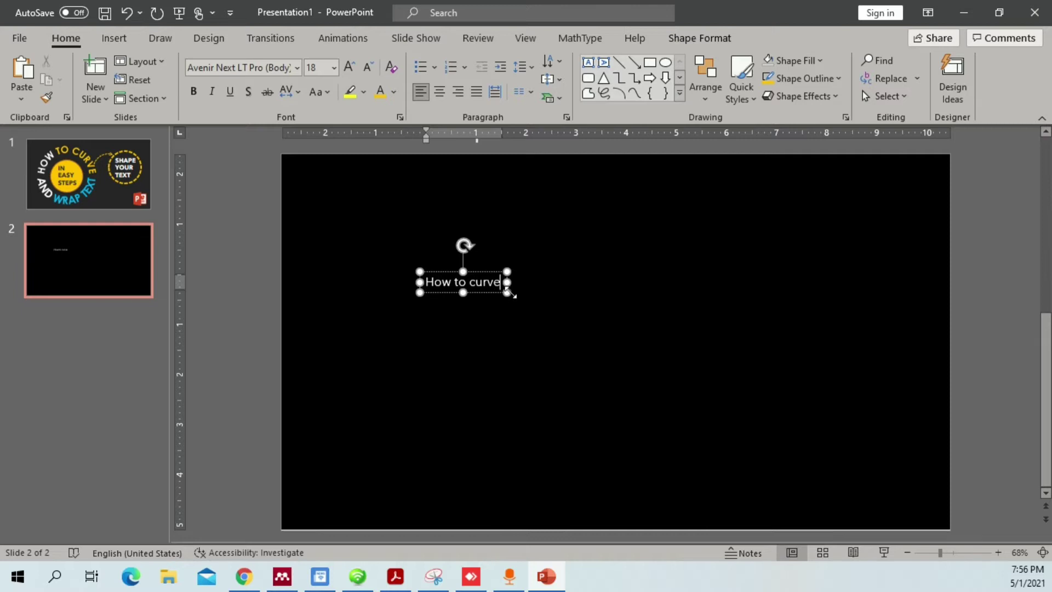
# Enlarge all the title text to 60 pt and set the font to Century Gothic
pyautogui.hotkey('ctrl', 'a')
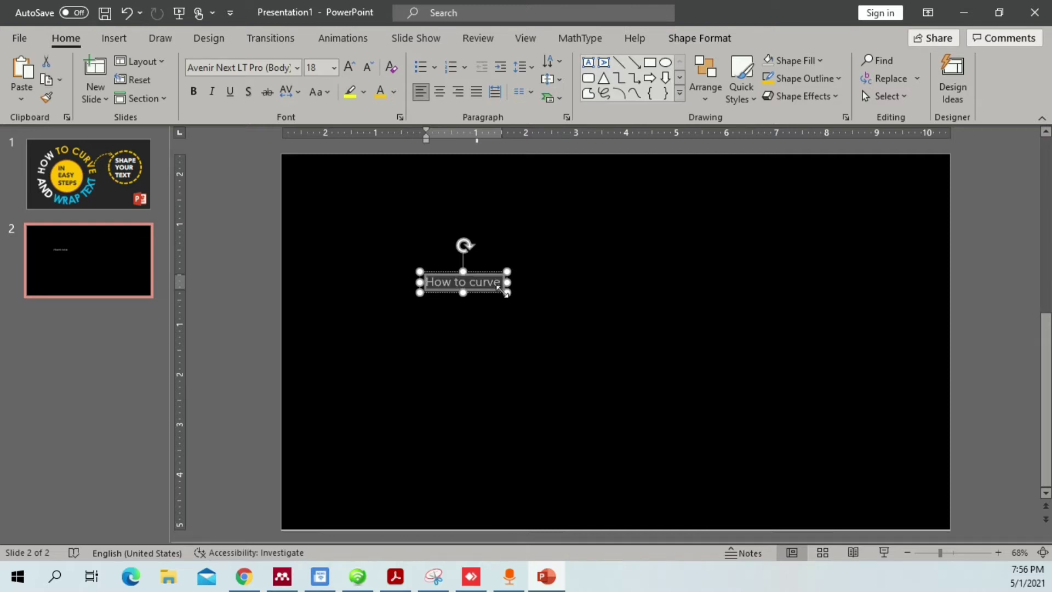
pyautogui.click(350, 66)
pyautogui.click(351, 67)
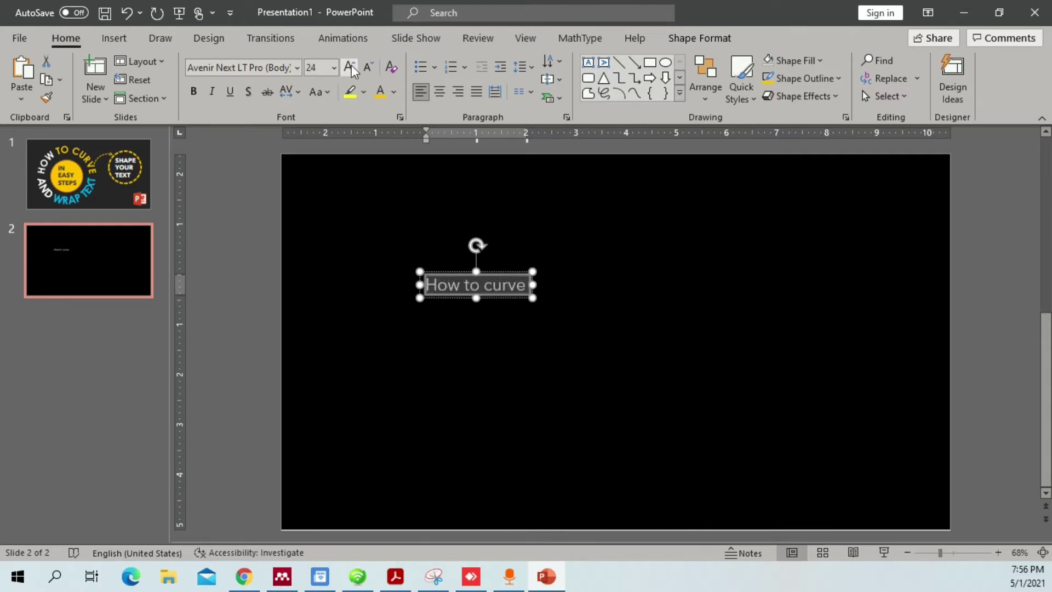
pyautogui.click(351, 67)
pyautogui.click(351, 67)
pyautogui.click(351, 66)
pyautogui.click(351, 67)
pyautogui.click(351, 66)
pyautogui.click(350, 67)
pyautogui.click(351, 66)
pyautogui.click(350, 67)
pyautogui.click(238, 67)
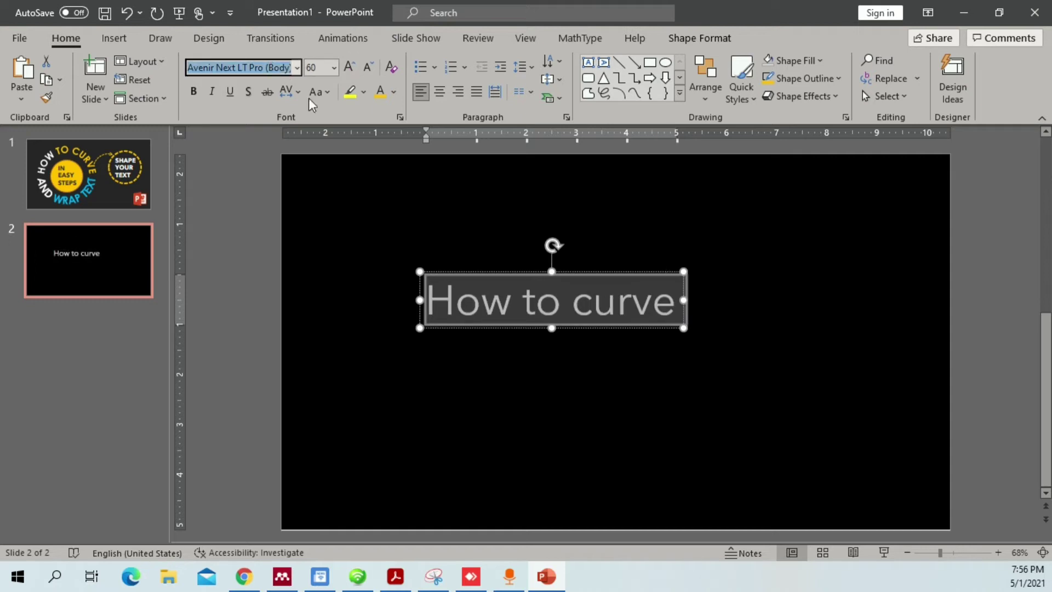
pyautogui.write('Century Gothic')
pyautogui.press('Return')
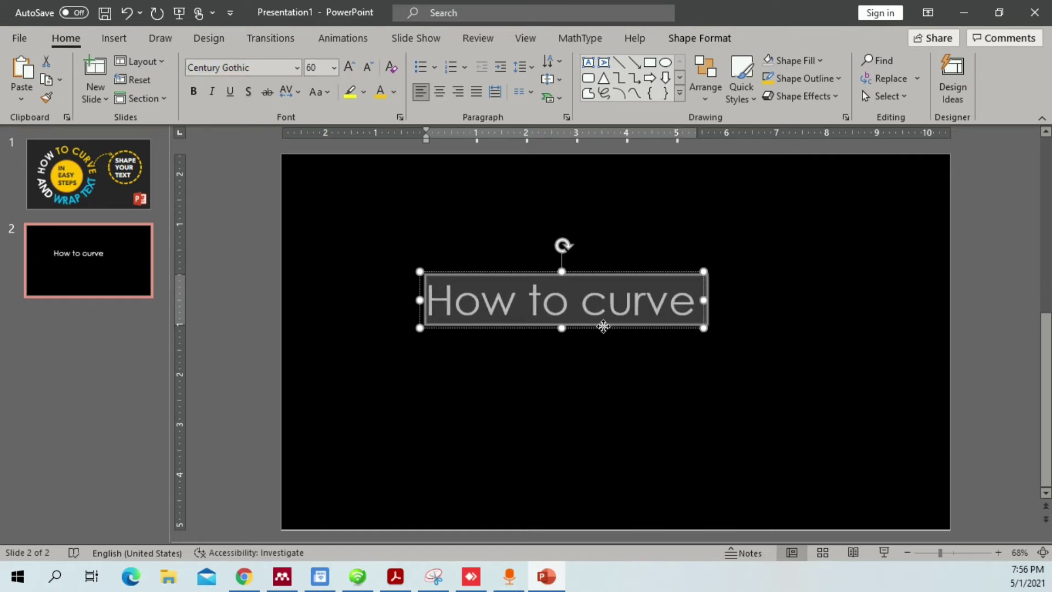
# Change the title to UPPERCASE and move the box toward the slide centre
pyautogui.moveTo(603, 327); pyautogui.dragTo(655, 342)
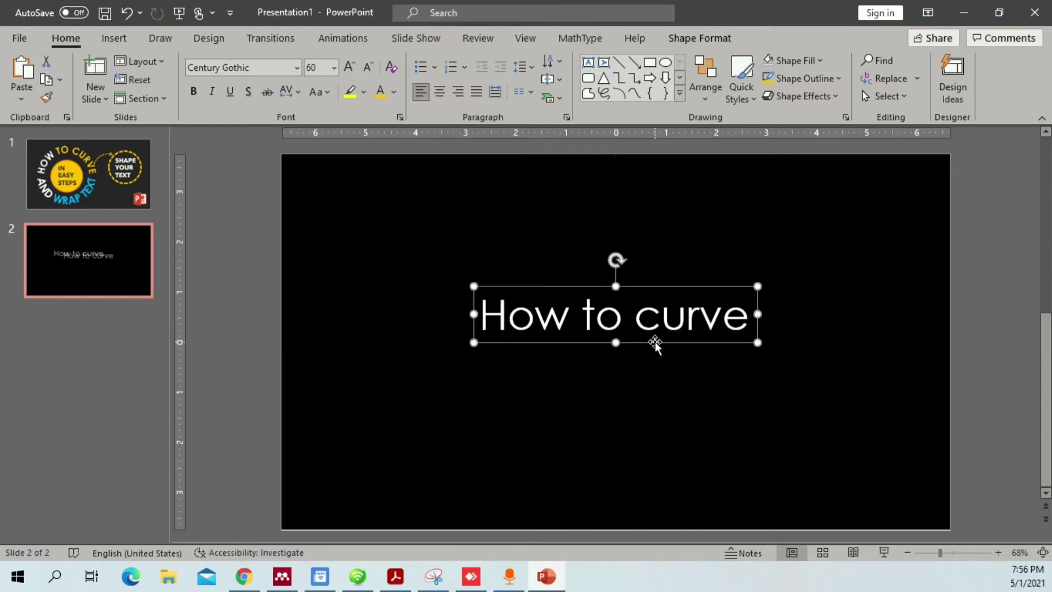
pyautogui.click(327, 92)
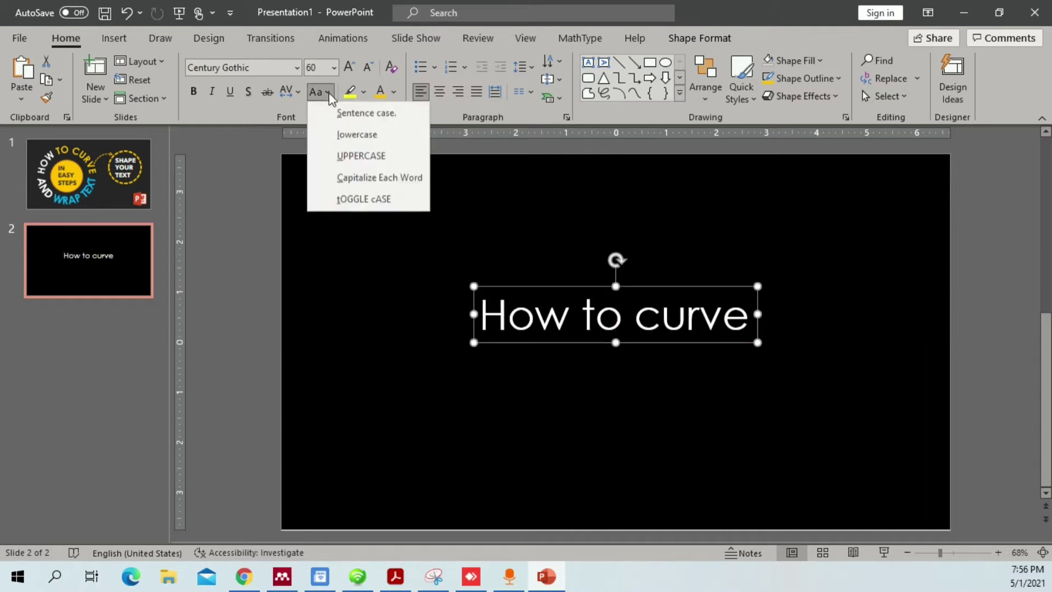
pyautogui.click(362, 156)
pyautogui.click(363, 157)
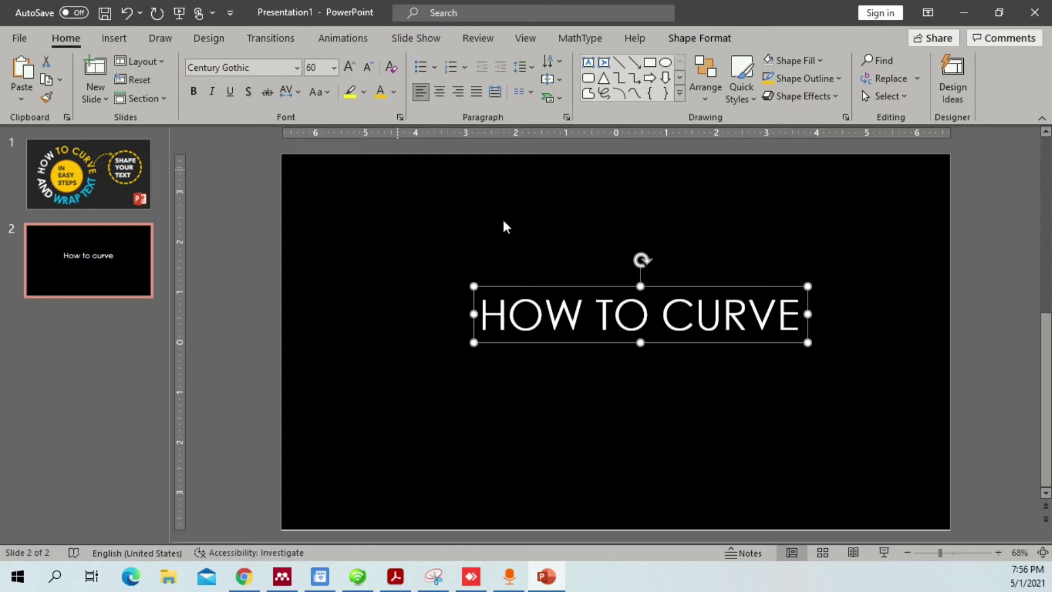
pyautogui.moveTo(722, 342); pyautogui.dragTo(697, 331)
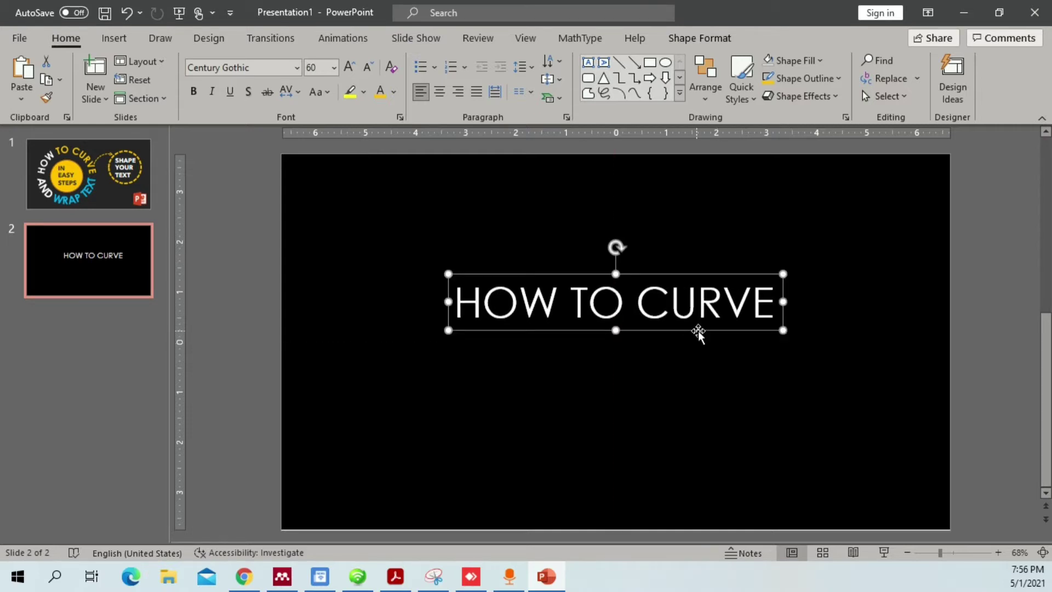
# Bold the title, colour 'TO CURVE' yellow, then reselect all its text
pyautogui.click(193, 91)
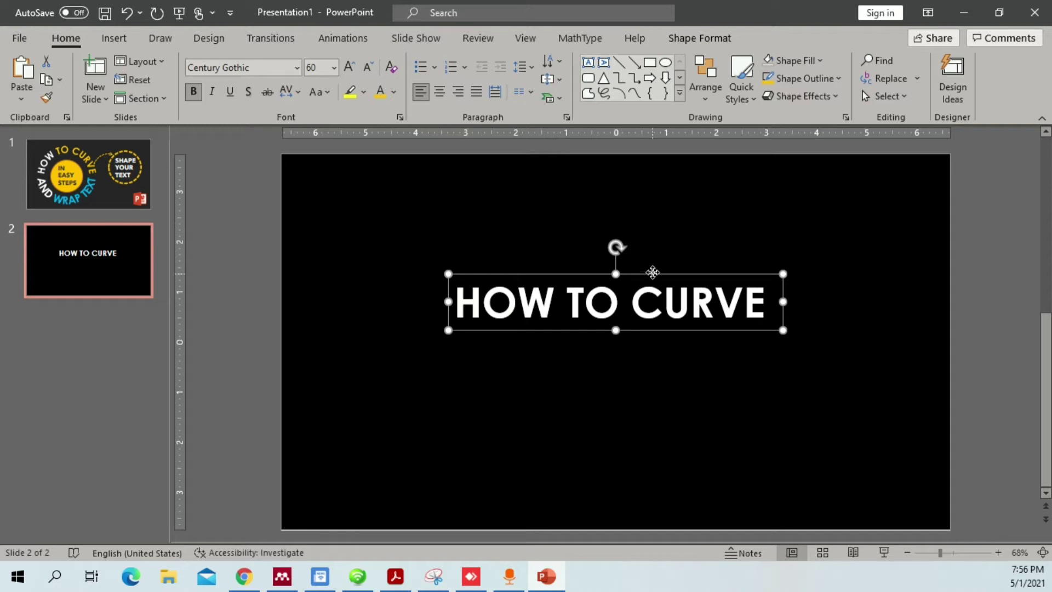
pyautogui.moveTo(652, 269); pyautogui.dragTo(653, 253)
pyautogui.click(565, 285)
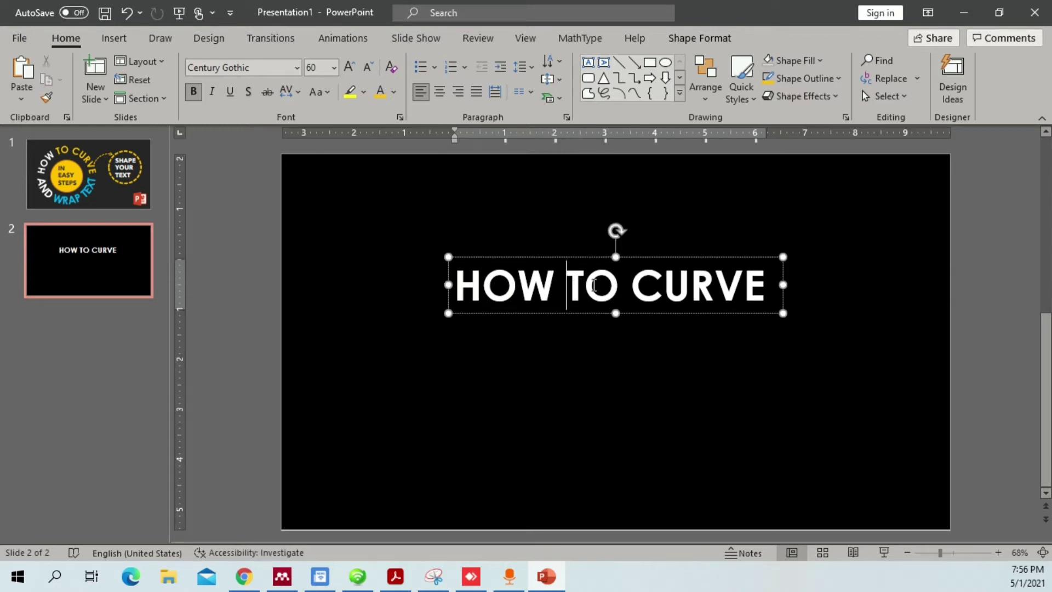
pyautogui.moveTo(565, 285); pyautogui.dragTo(765, 288)
pyautogui.click(380, 92)
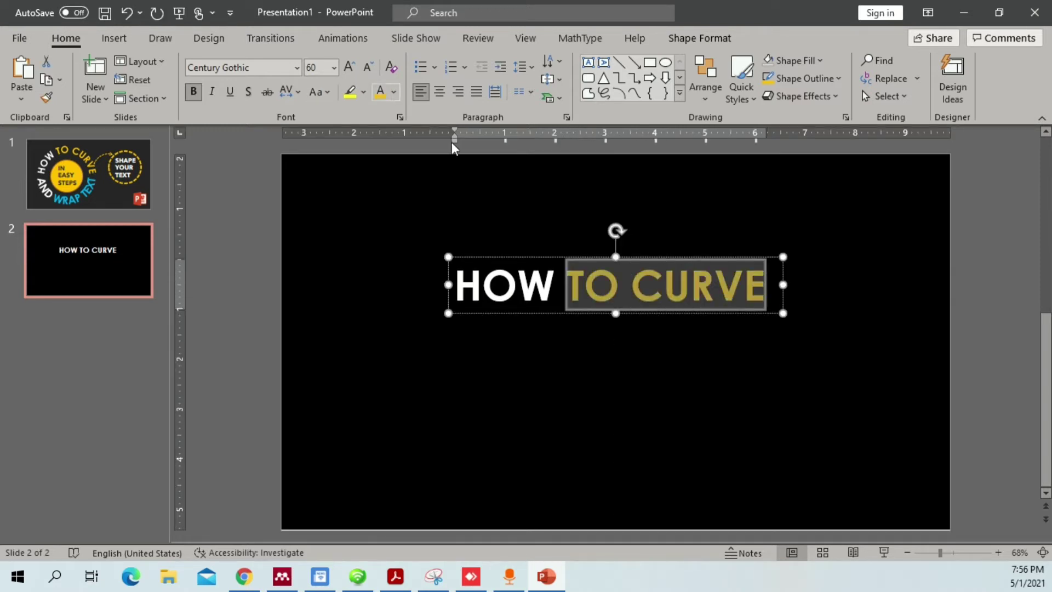
pyautogui.moveTo(721, 252)
pyautogui.mouseDown()
pyautogui.moveTo(721, 274)
pyautogui.moveTo(721, 246)
pyautogui.moveTo(721, 258)
pyautogui.mouseUp()
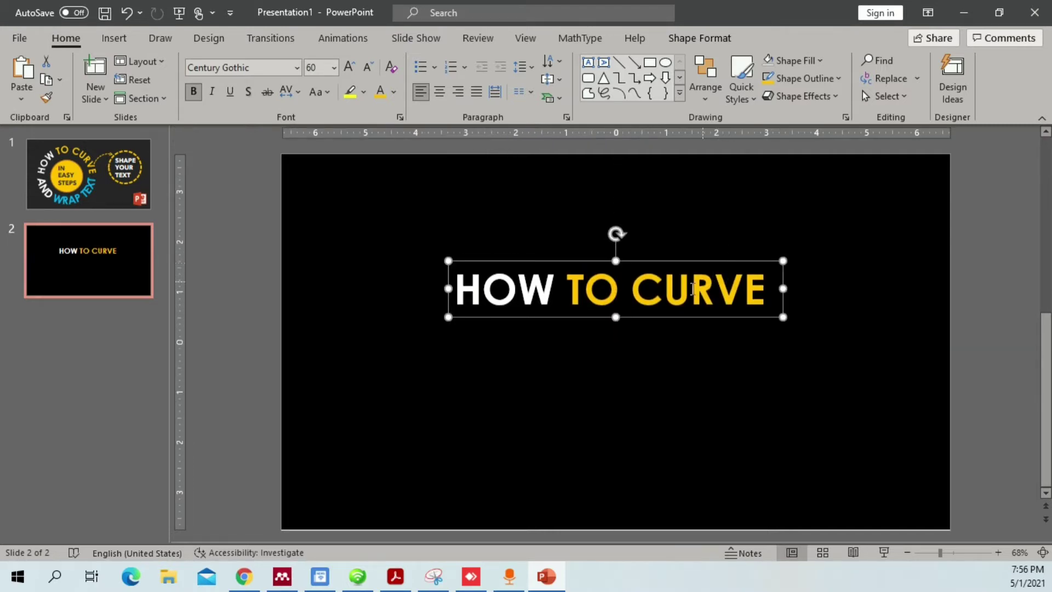
pyautogui.click(689, 290)
pyautogui.hotkey('ctrl', 'a')
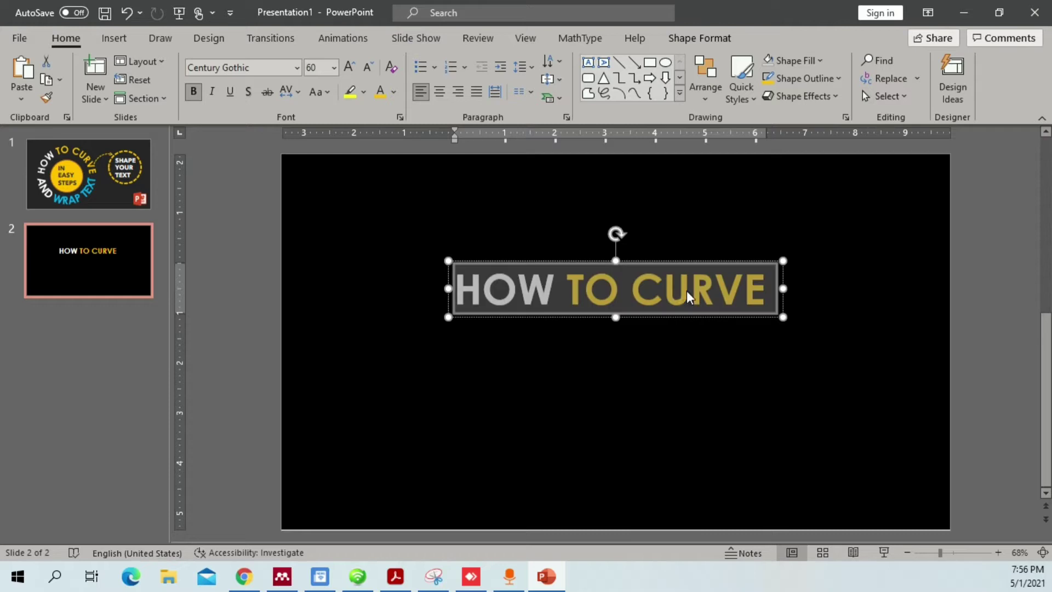
# In Format Text Effects, give the title text a solid line outline
pyautogui.rightClick(618, 289)
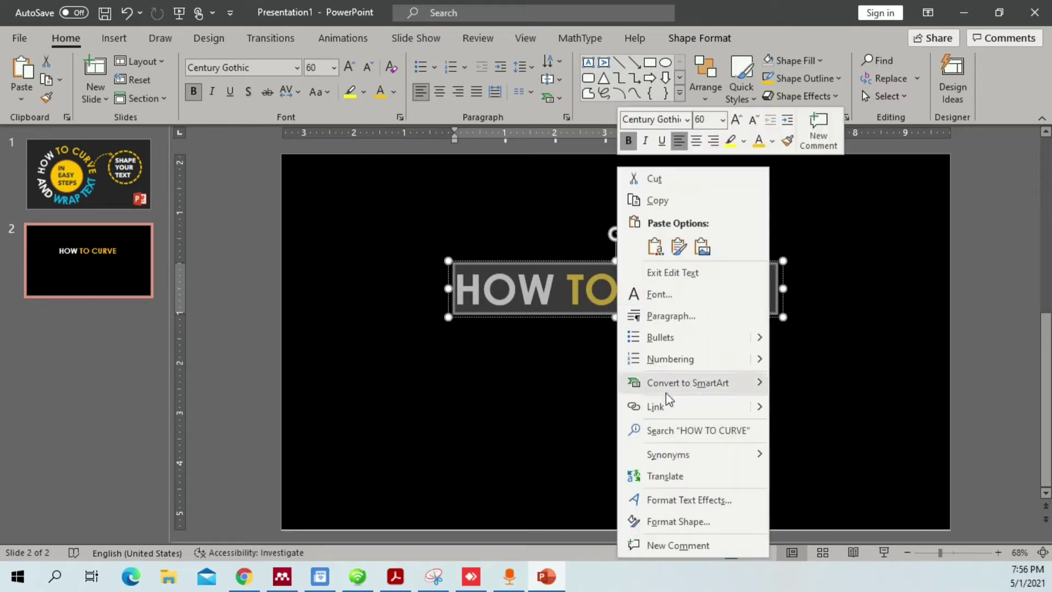
pyautogui.click(682, 500)
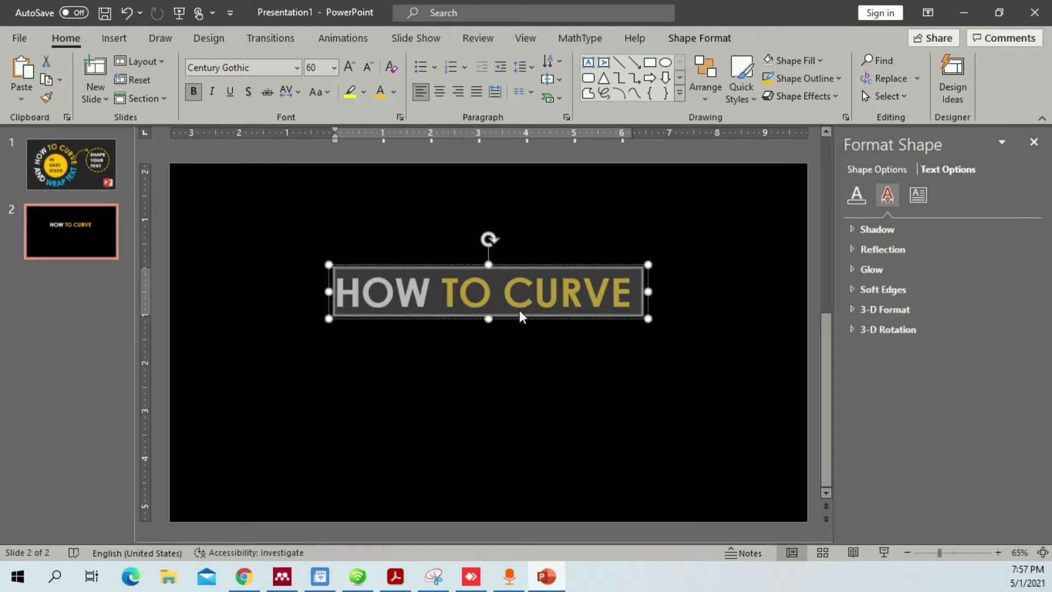
pyautogui.click(862, 202)
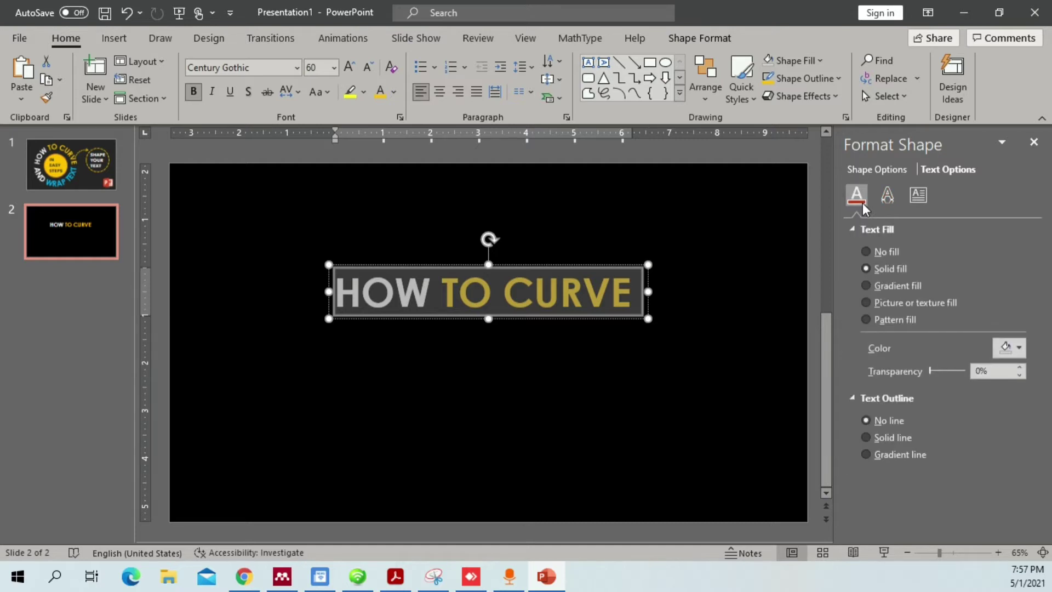
pyautogui.click(903, 444)
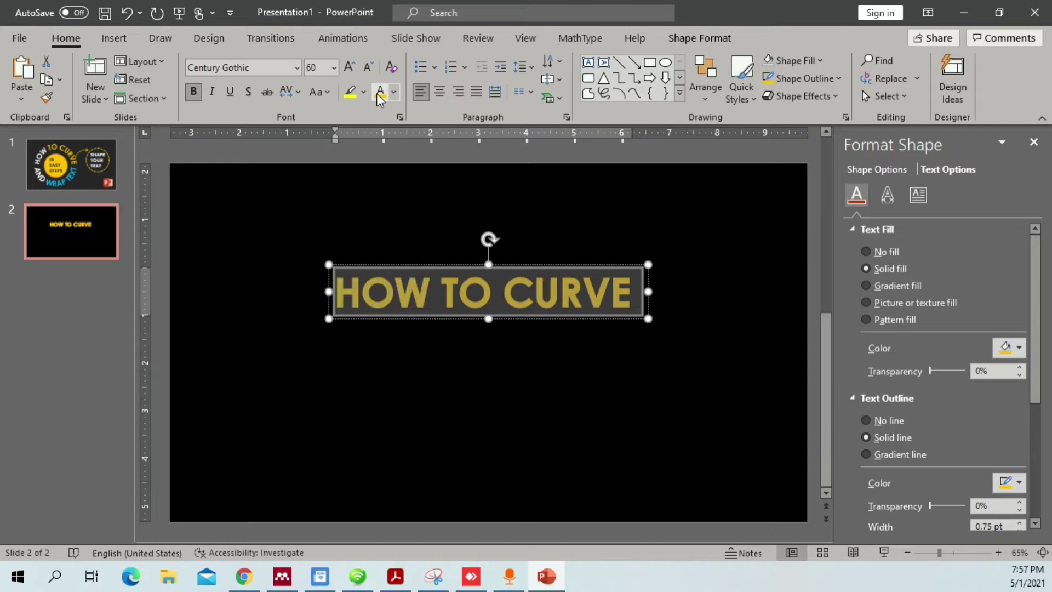
pyautogui.scroll(-2, 1037, 402)
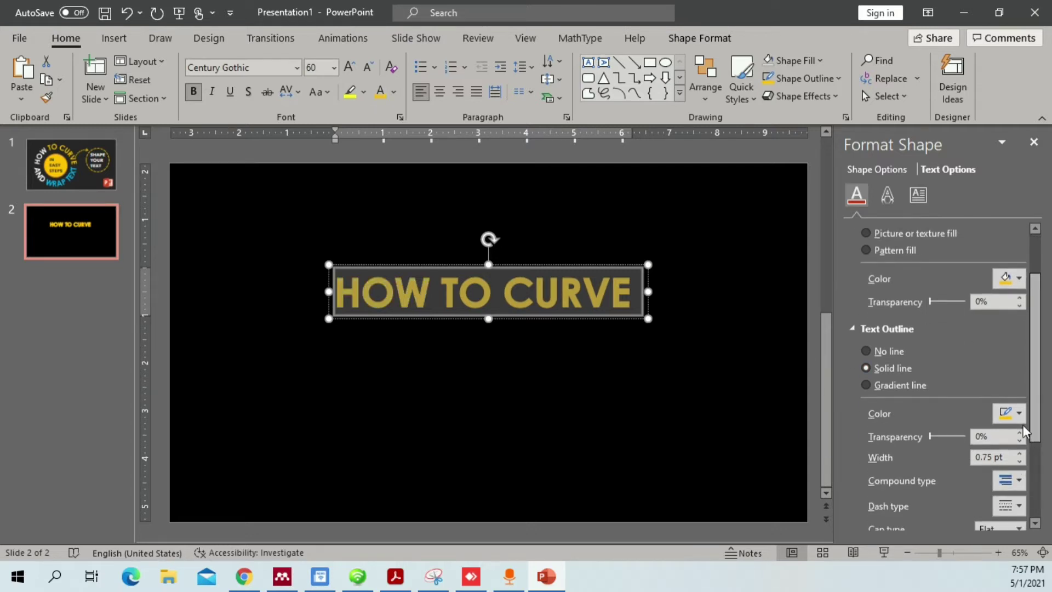
pyautogui.click(865, 350)
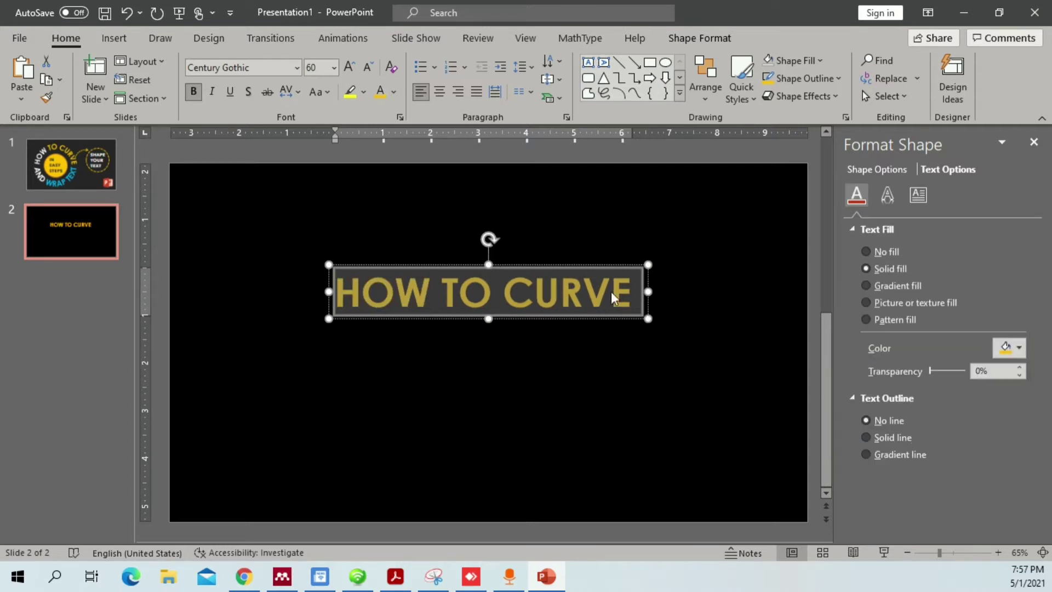
pyautogui.click(891, 443)
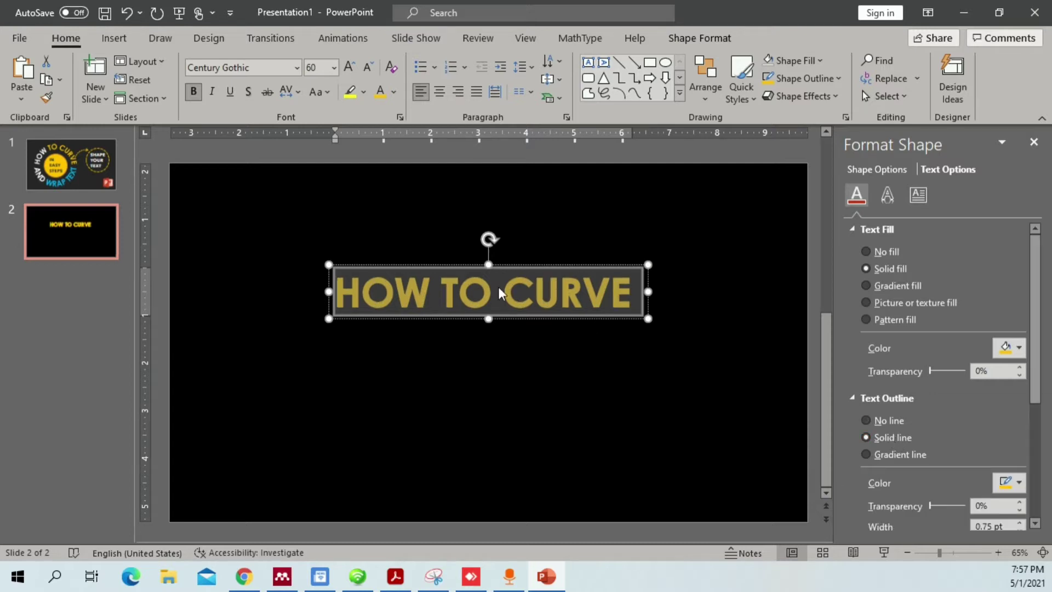
pyautogui.click(889, 421)
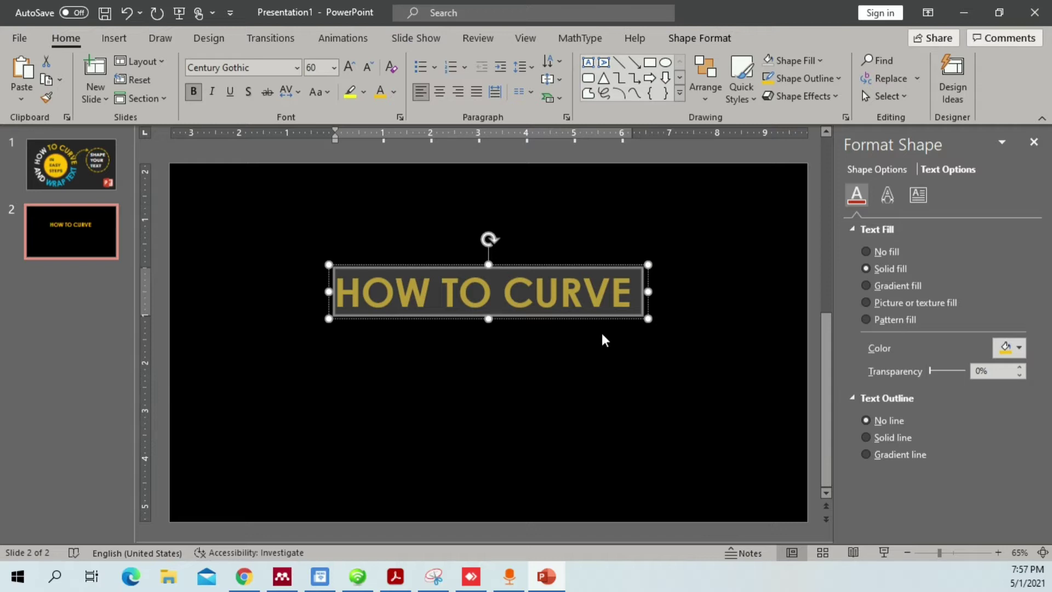
pyautogui.click(892, 437)
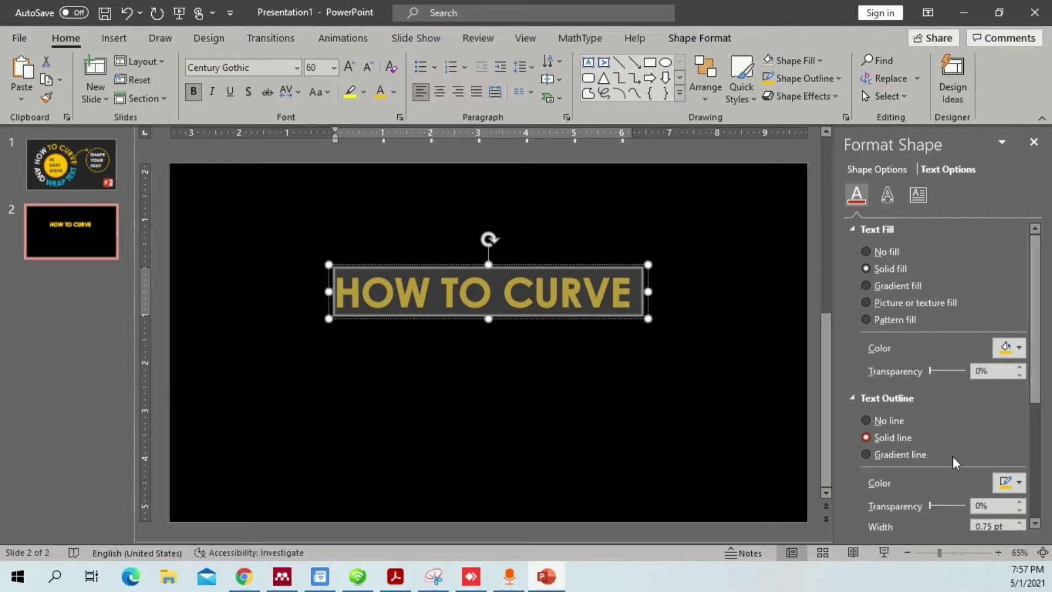
# Set the text outline colour to White
pyautogui.click(1010, 481)
pyautogui.click(937, 379)
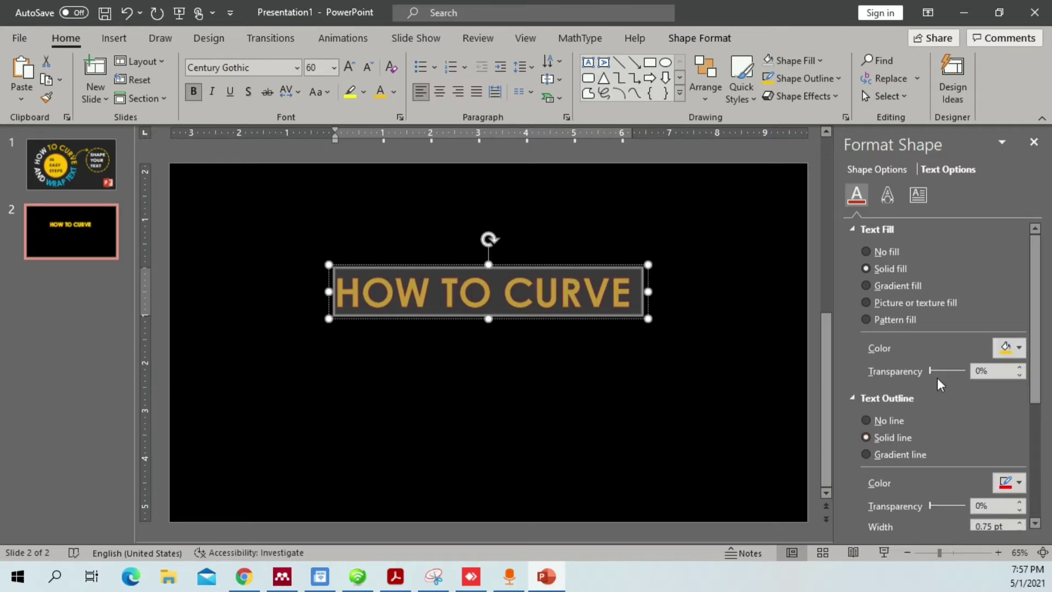
pyautogui.click(1018, 486)
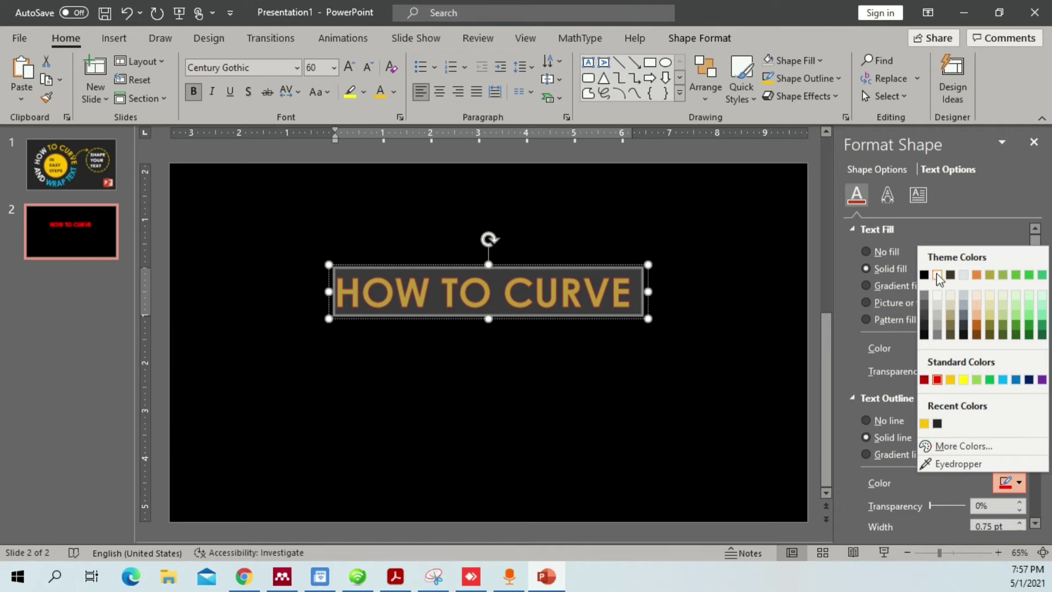
pyautogui.click(940, 275)
pyautogui.click(678, 336)
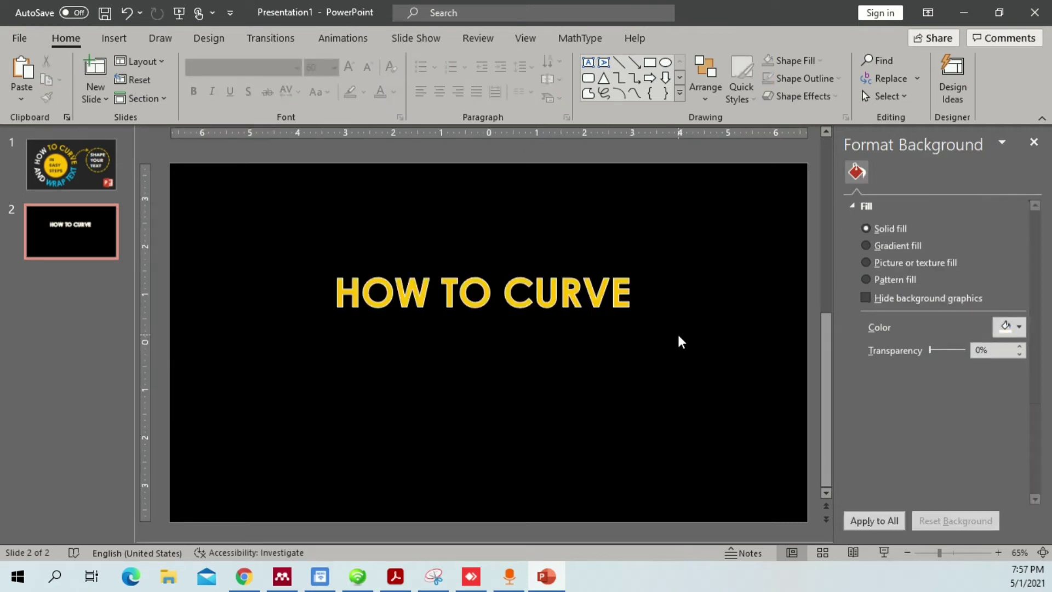
# Select all of HOW TO CURVE and increase its text outline width
pyautogui.moveTo(693, 345); pyautogui.dragTo(193, 205)
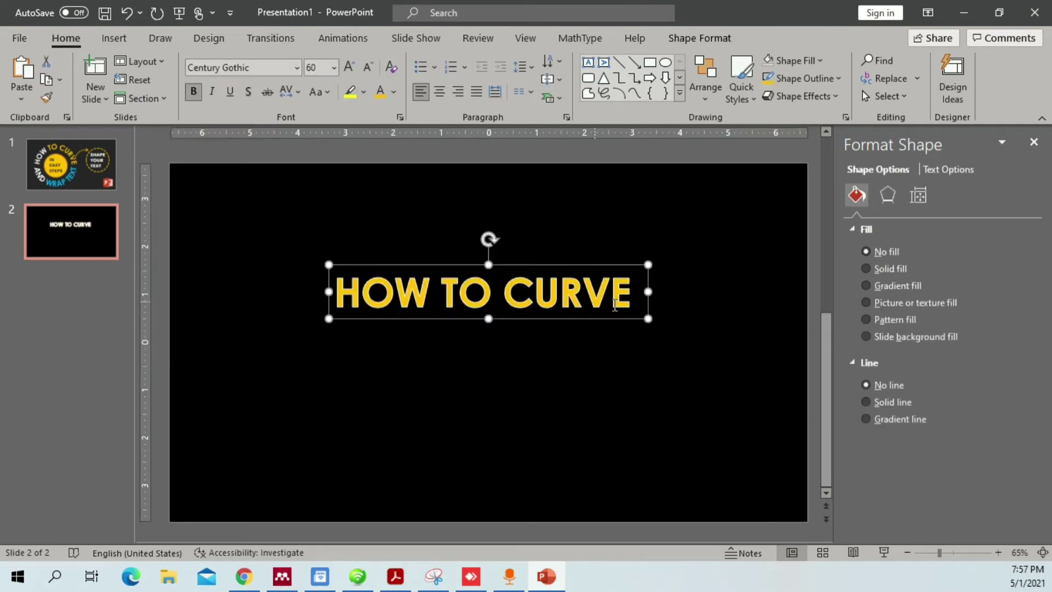
pyautogui.doubleClick(549, 292)
pyautogui.click(534, 292)
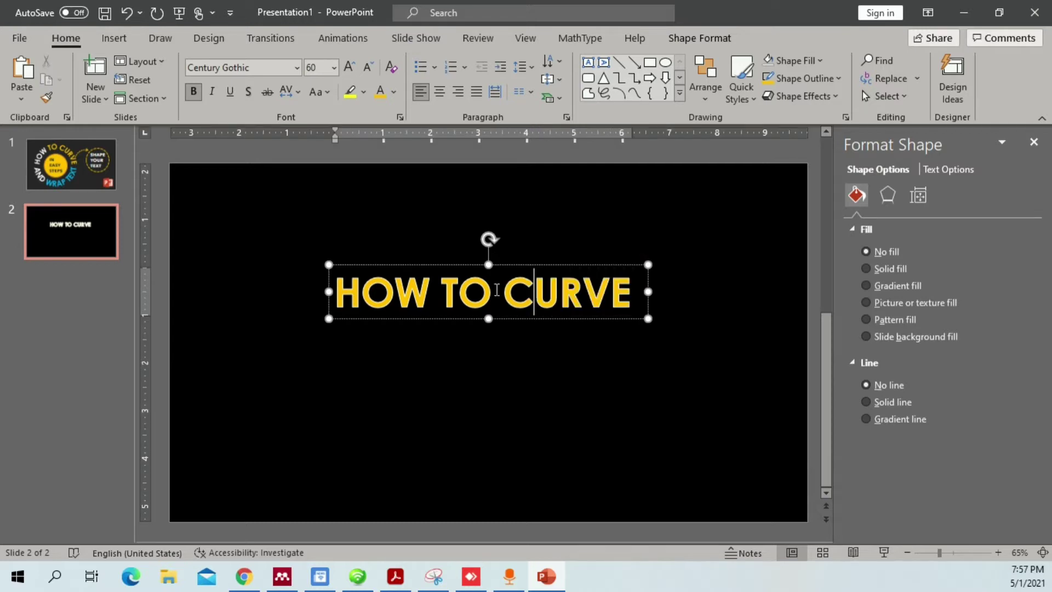
pyautogui.moveTo(351, 280); pyautogui.dragTo(640, 296)
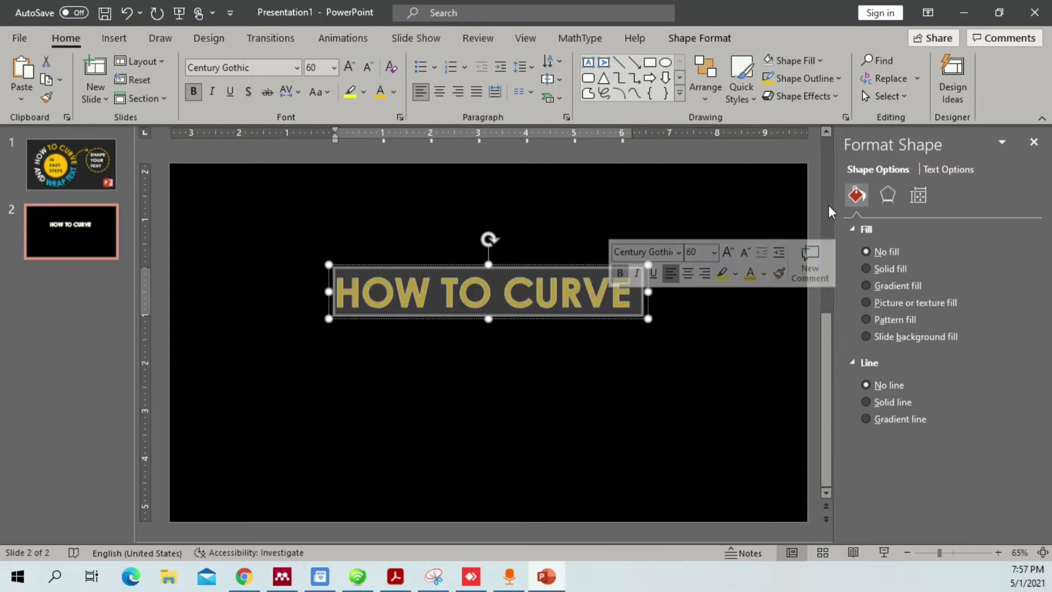
pyautogui.click(956, 169)
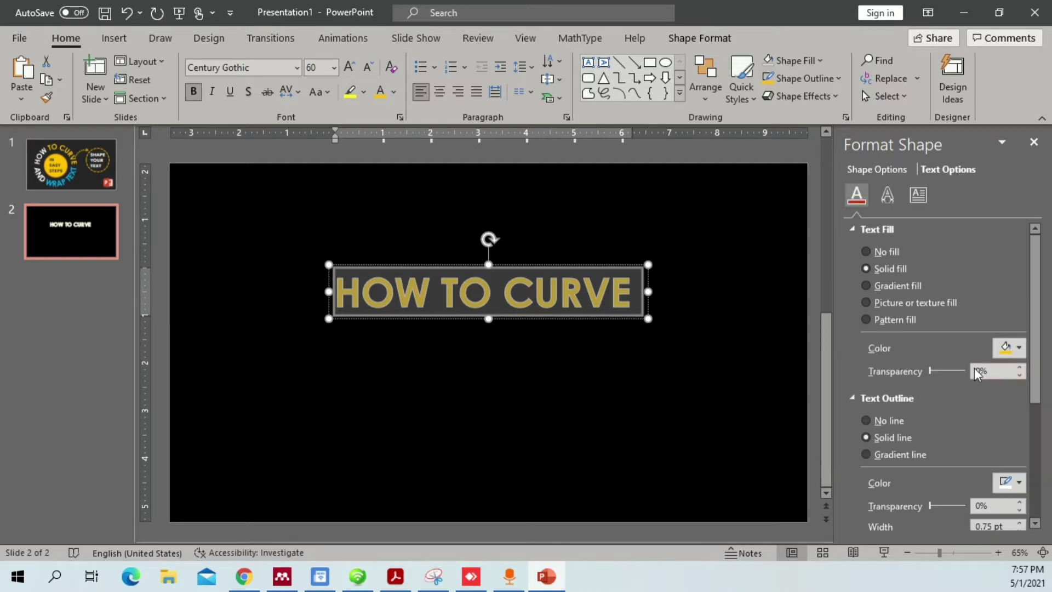
pyautogui.scroll(-3, 1024, 373)
pyautogui.click(1020, 409)
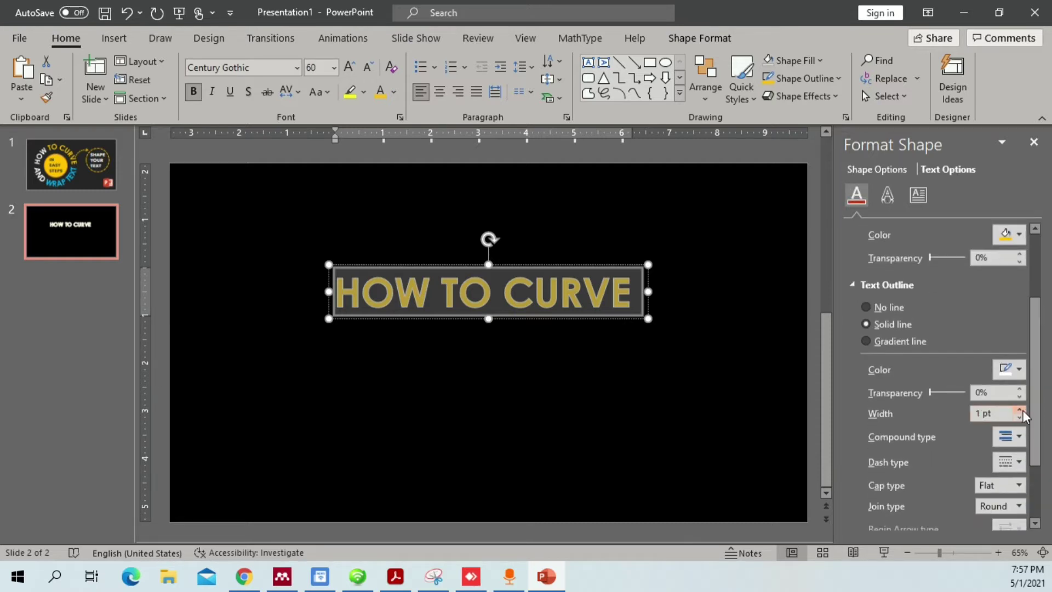
pyautogui.click(1022, 412)
pyautogui.click(1022, 411)
pyautogui.click(1022, 411)
pyautogui.click(1022, 411)
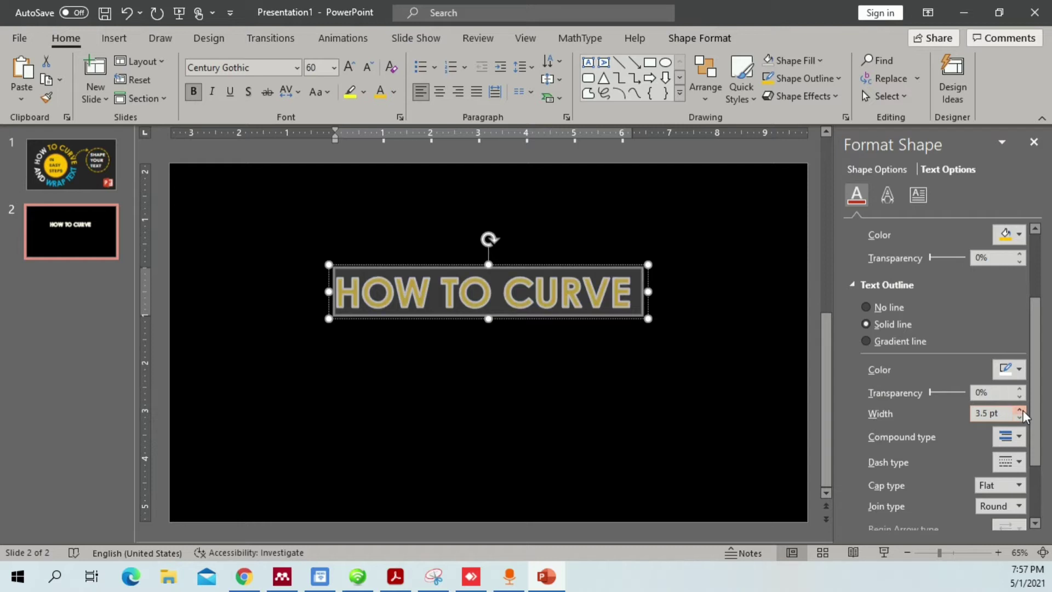
pyautogui.click(628, 372)
# Add a solid border to the text box, then remove it again
pyautogui.click(606, 305)
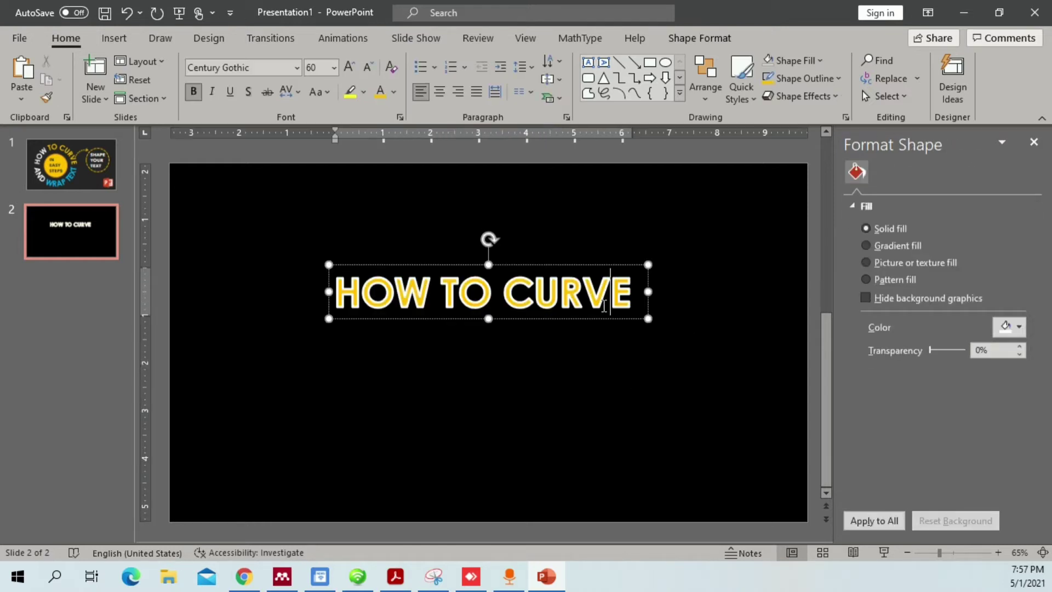
pyautogui.hotkey('ctrl', 'a')
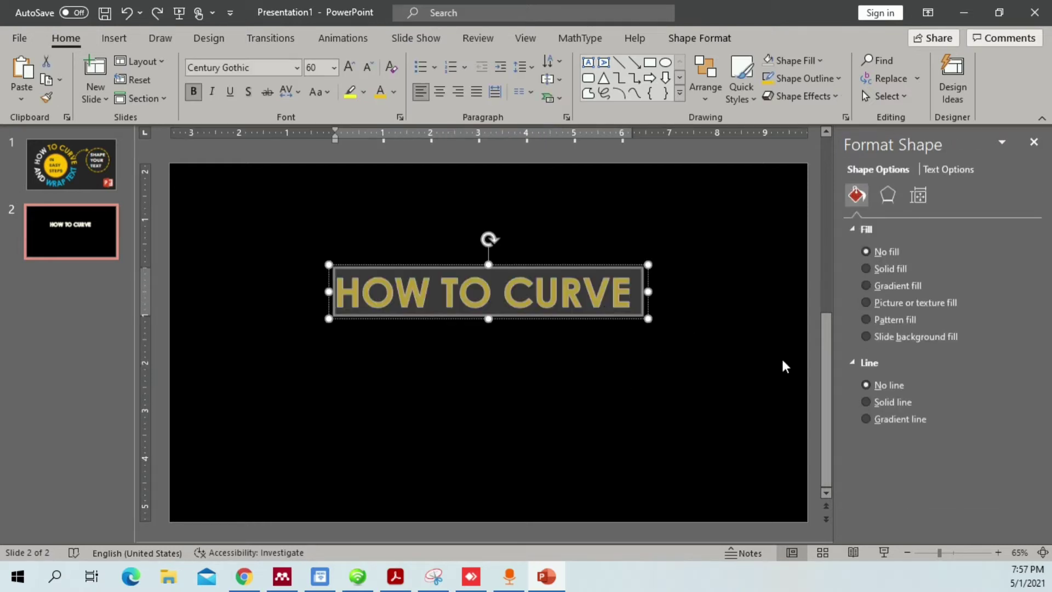
pyautogui.click(899, 402)
pyautogui.click(899, 387)
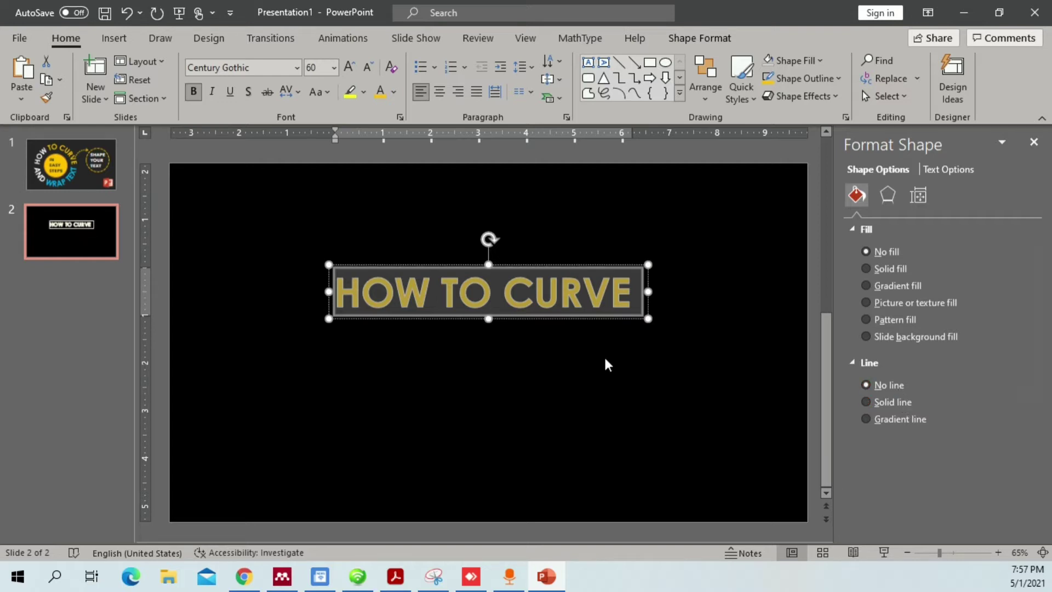
# Make the whole title white, then recolour 'TO CURVE' yellow from Recent Colors
pyautogui.click(459, 299)
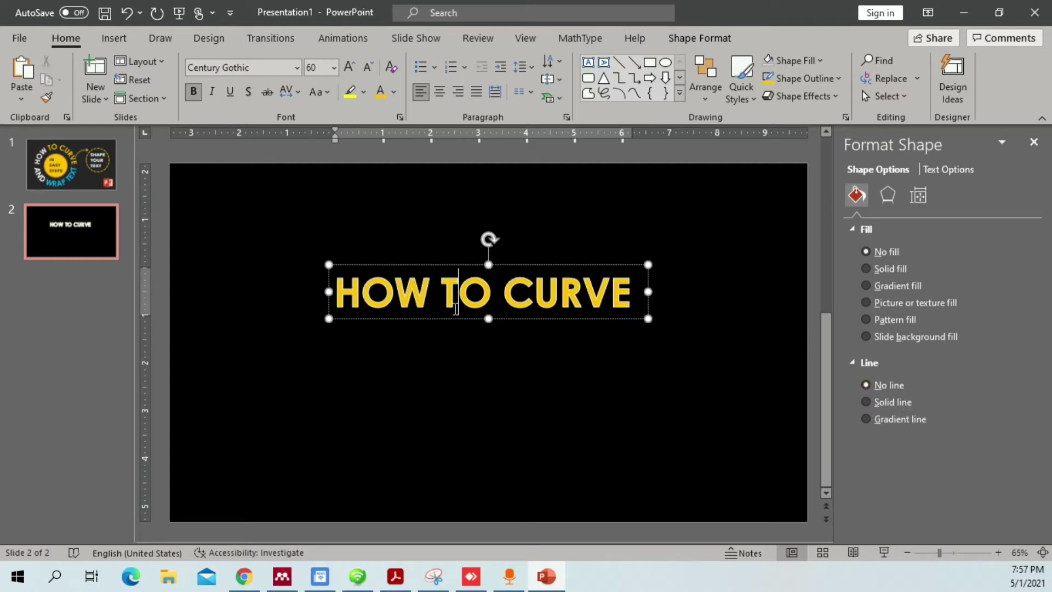
pyautogui.hotkey('ctrl', 'a')
pyautogui.click(394, 92)
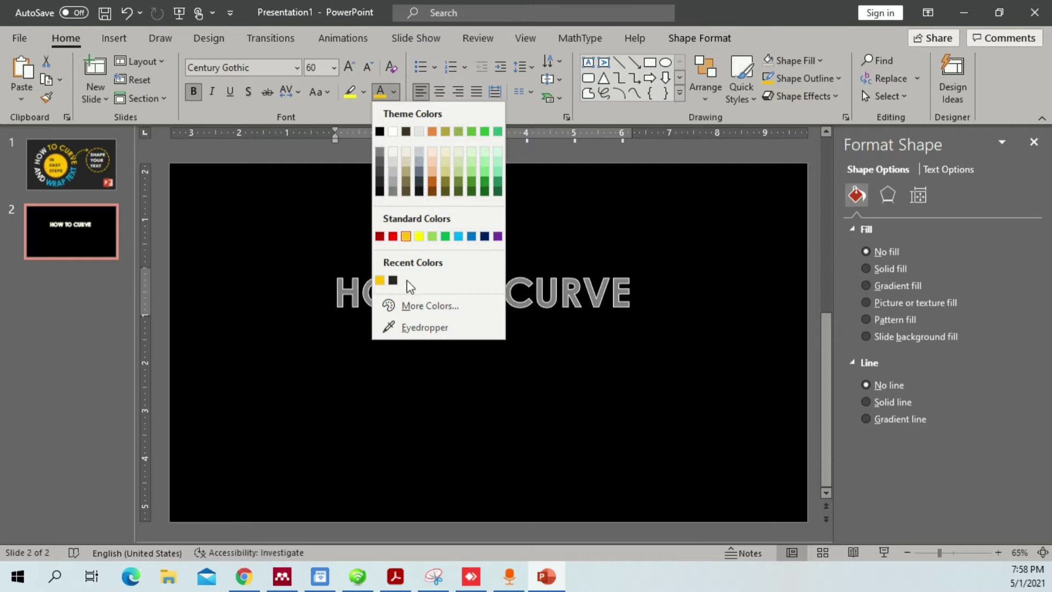
pyautogui.click(392, 132)
pyautogui.click(454, 294)
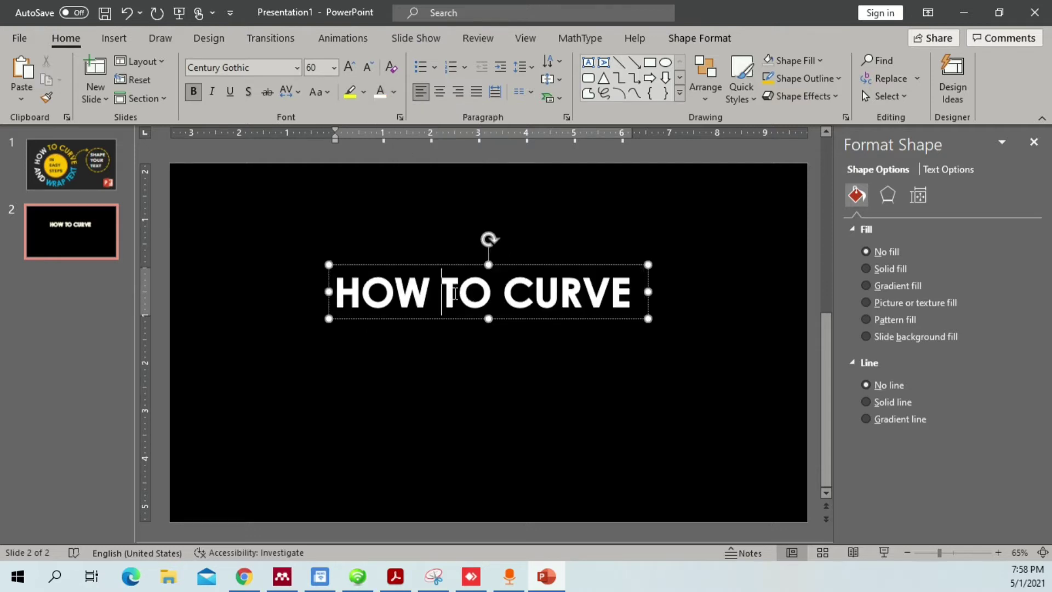
pyautogui.moveTo(454, 294); pyautogui.dragTo(635, 296)
pyautogui.click(393, 91)
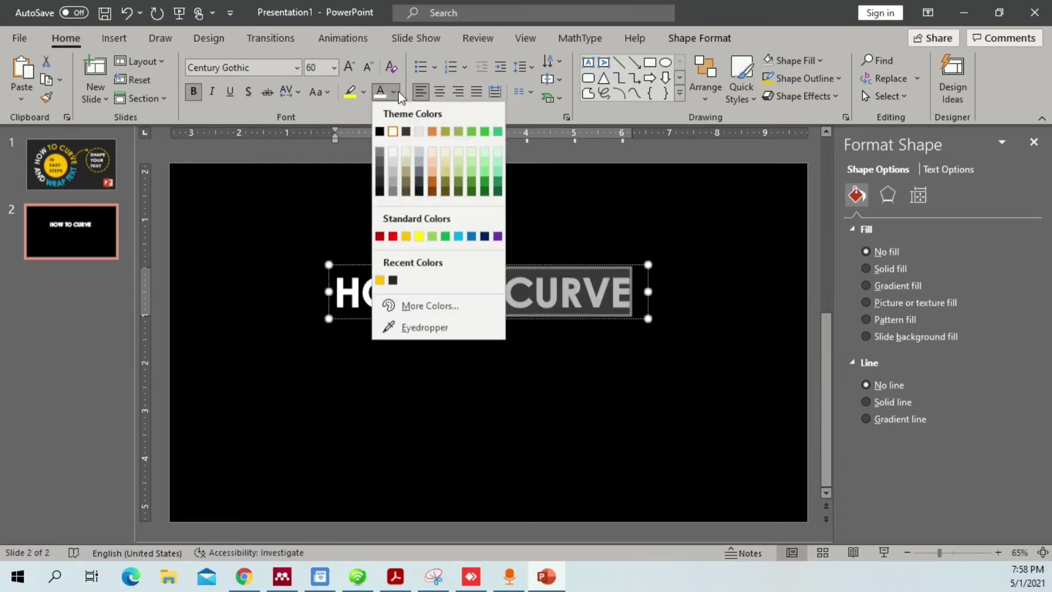
pyautogui.click(379, 280)
pyautogui.click(634, 298)
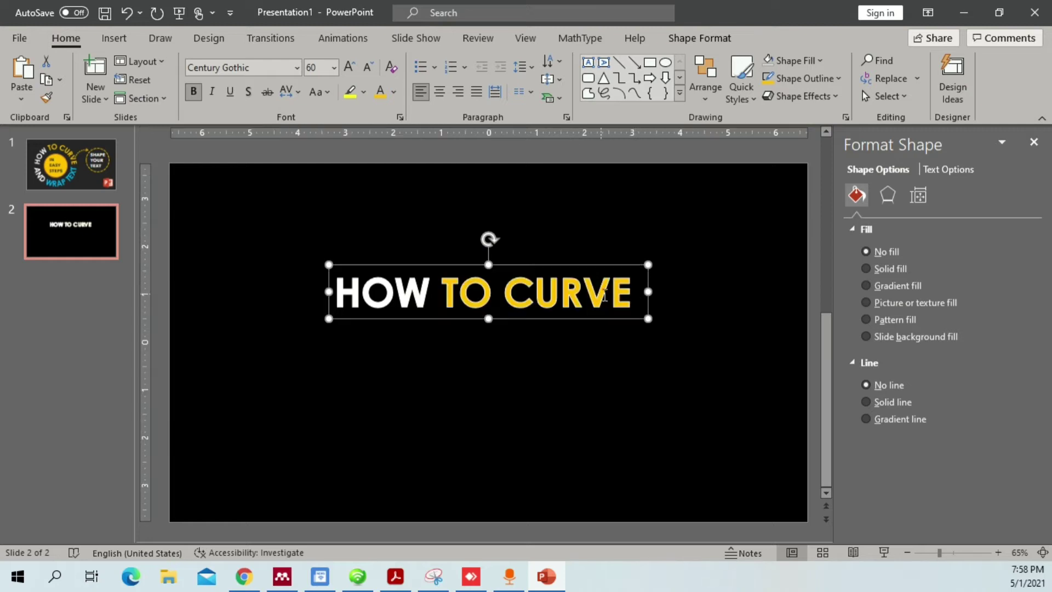
# Set the title letters' text outline to No line
pyautogui.click(605, 296)
pyautogui.hotkey('ctrl', 'a')
pyautogui.click(918, 195)
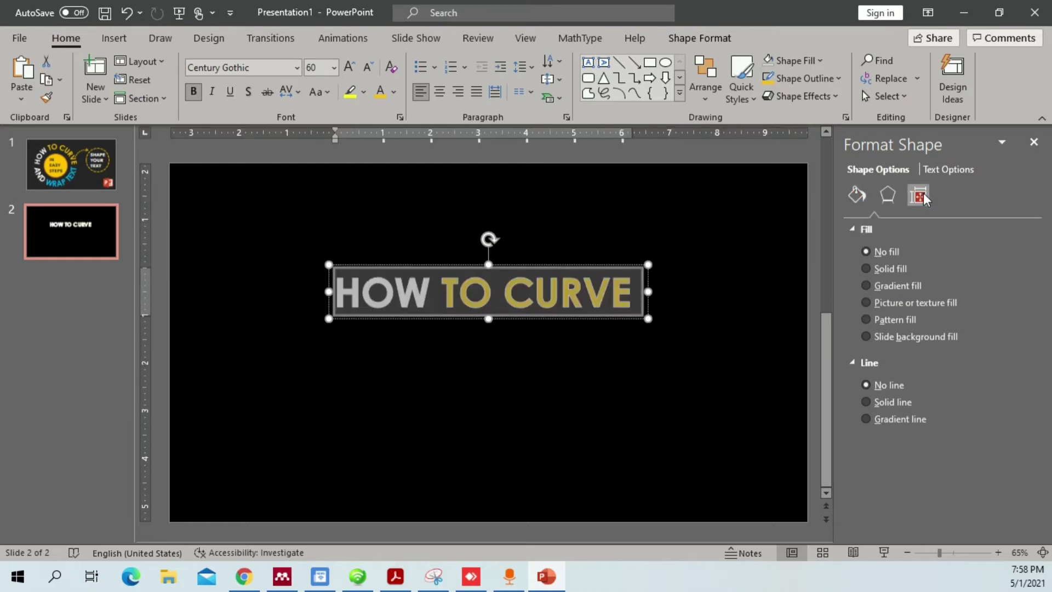
pyautogui.click(946, 169)
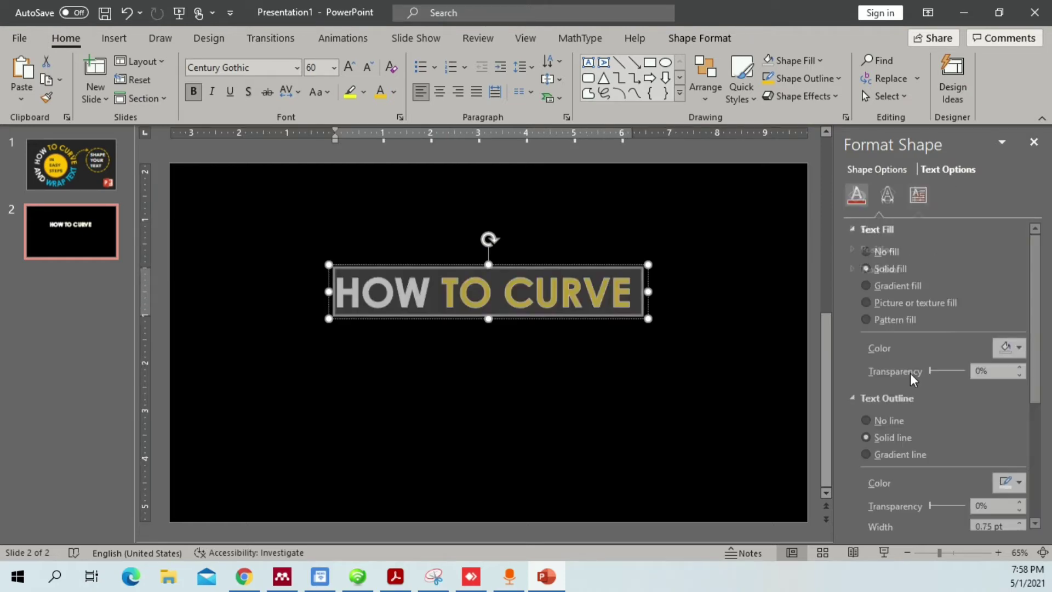
pyautogui.click(883, 421)
pyautogui.click(639, 396)
pyautogui.click(565, 273)
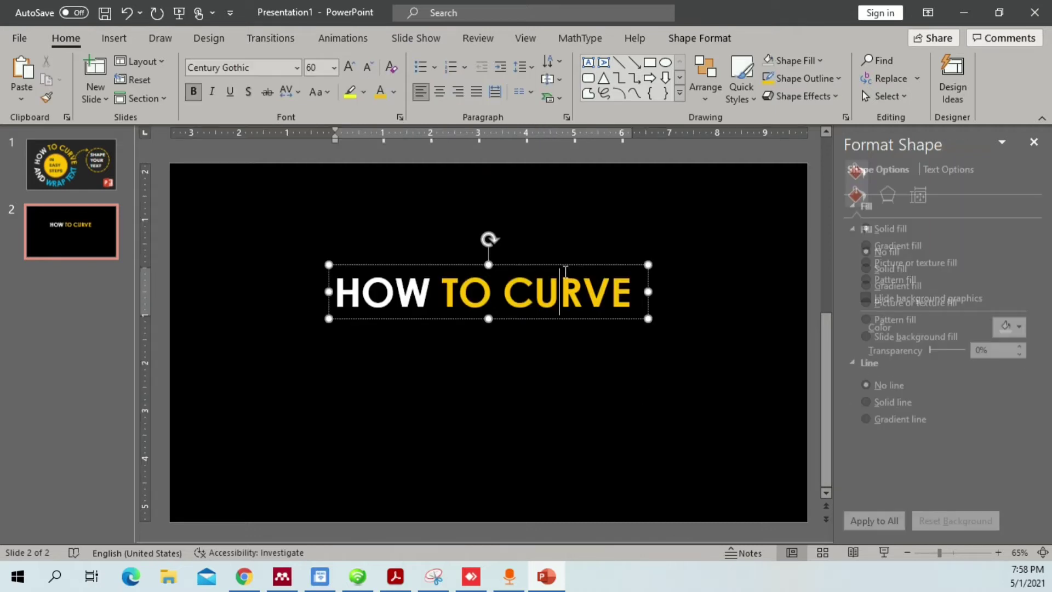
pyautogui.hotkey('ctrl', 'a')
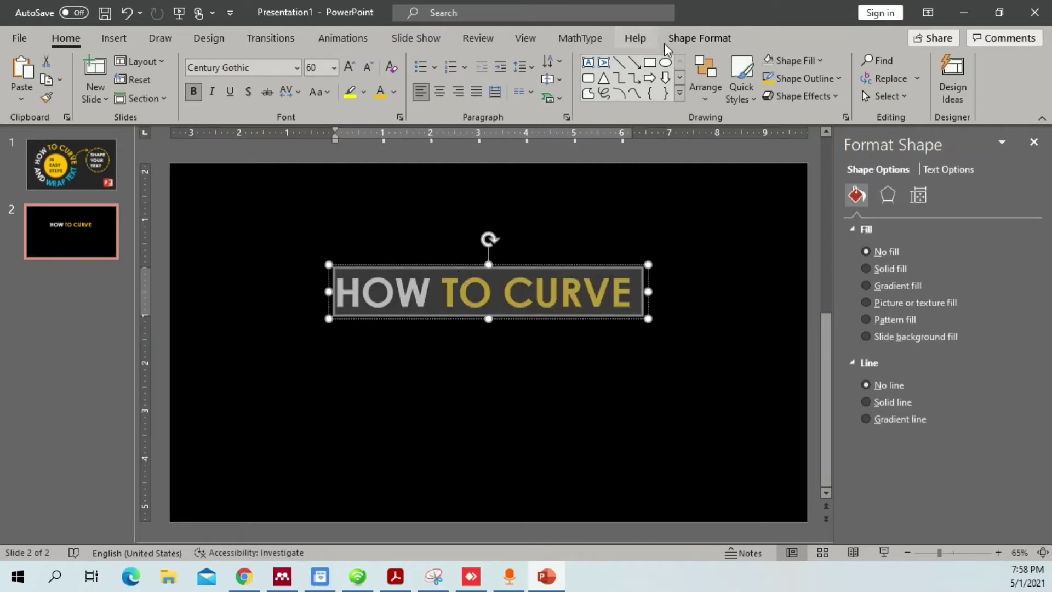
# On Shape Format, select all title text and check Text Fill and Text Outline without changes
pyautogui.click(684, 40)
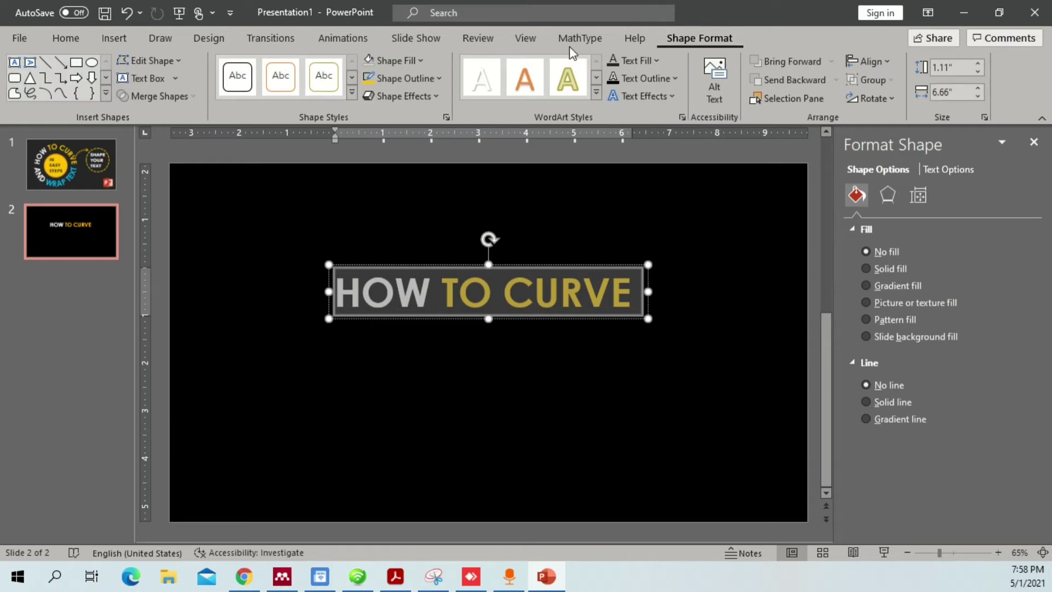
pyautogui.click(448, 274)
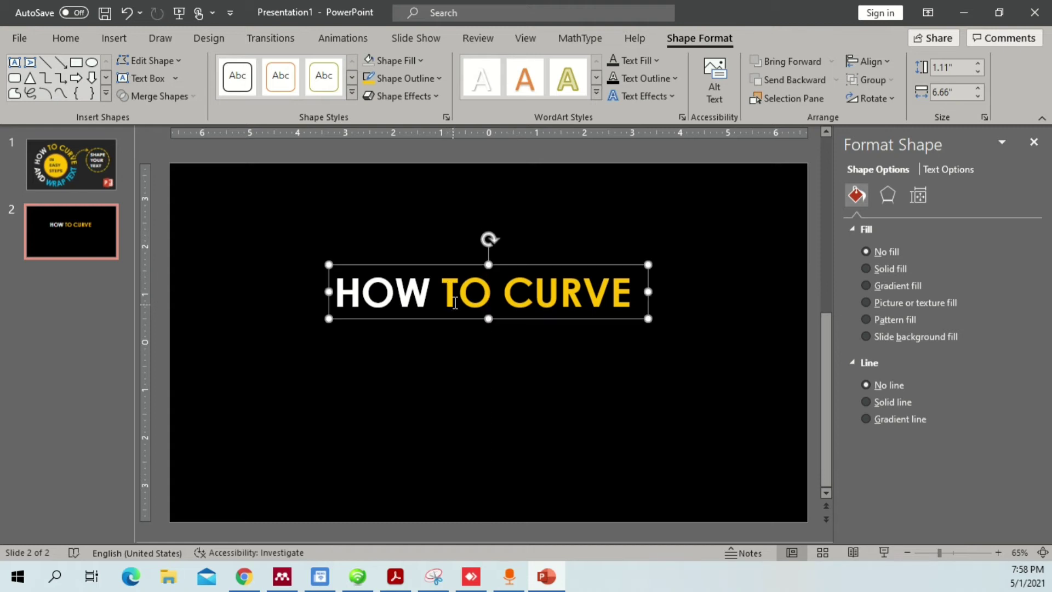
pyautogui.click(462, 265)
pyautogui.hotkey('ctrl', 'a')
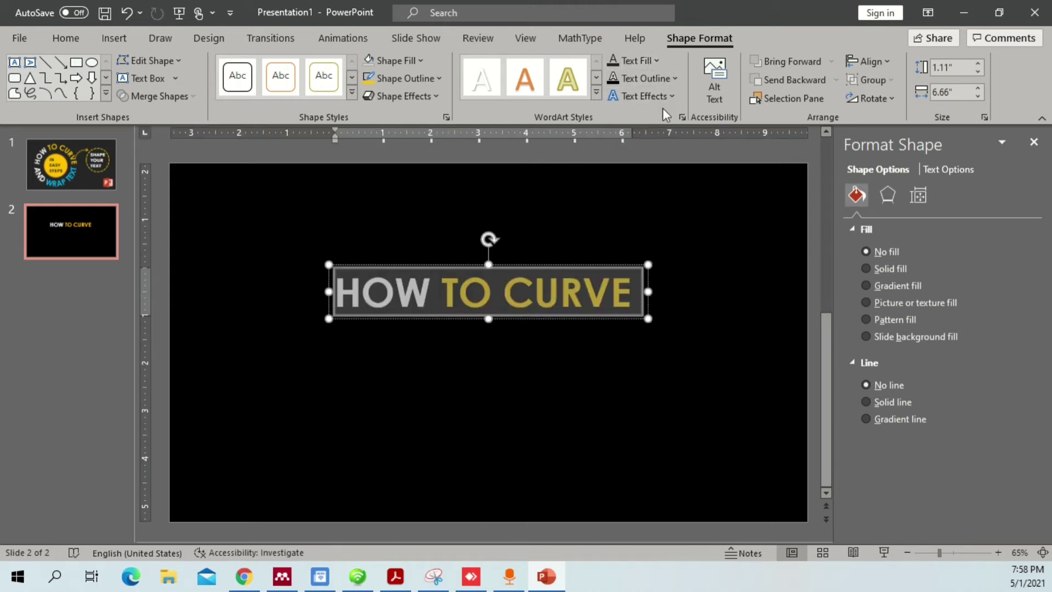
pyautogui.click(655, 58)
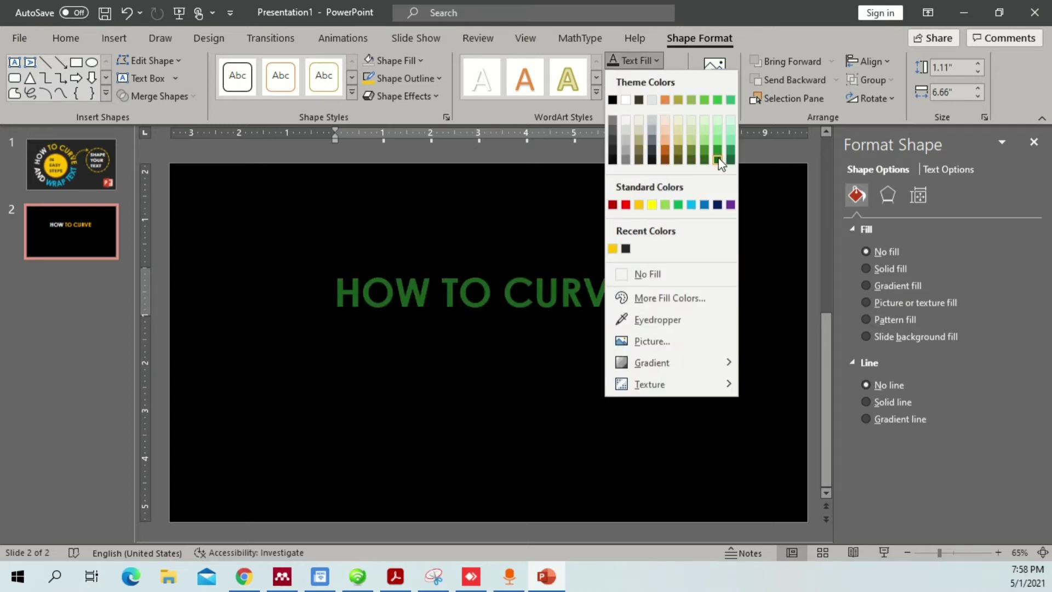
pyautogui.click(666, 75)
pyautogui.click(666, 76)
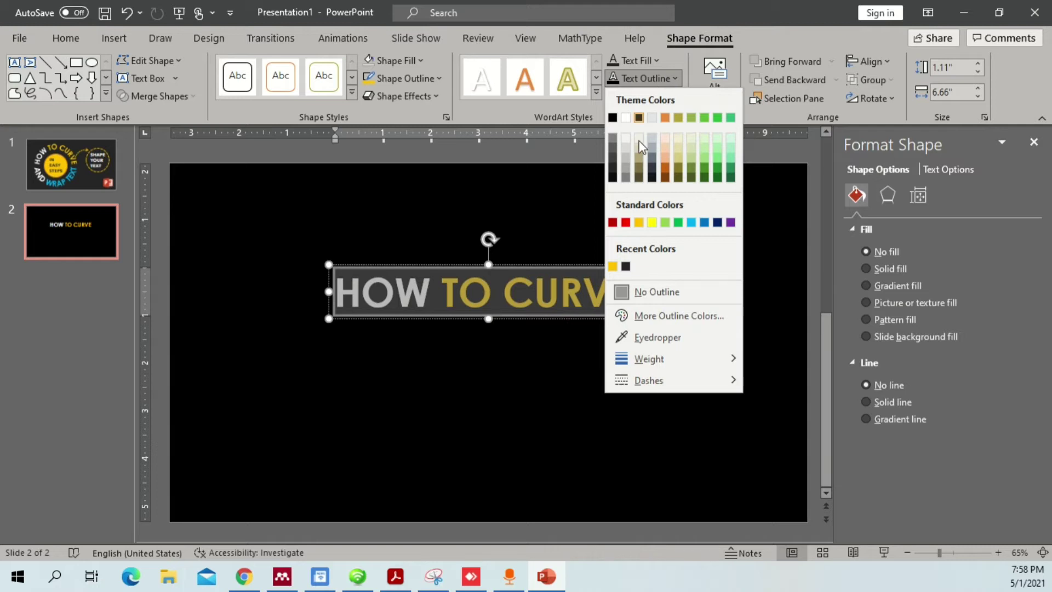
pyautogui.click(687, 68)
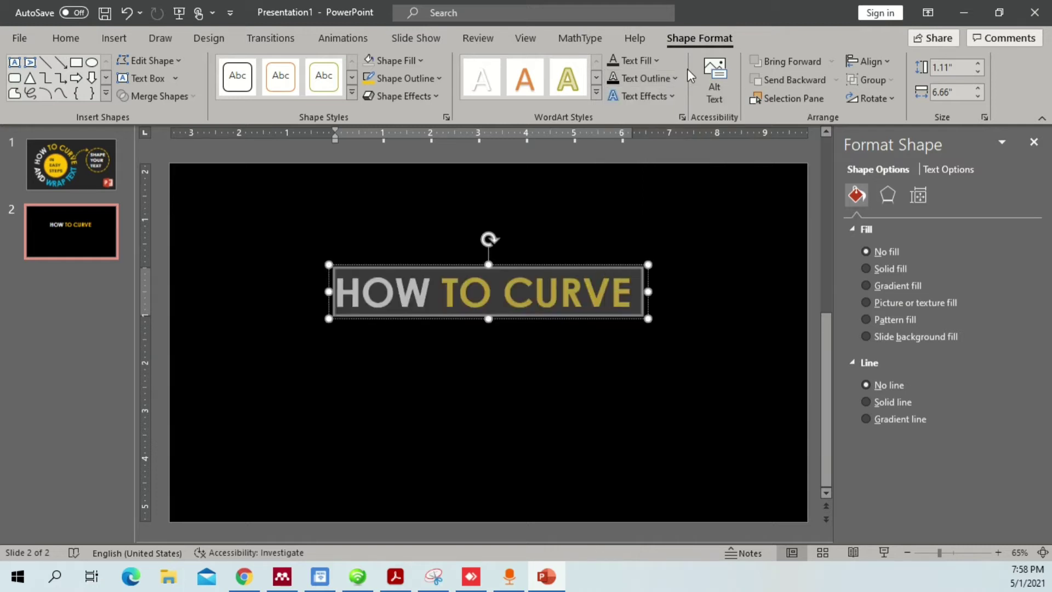
# Browse the Text Effects menu, previewing the Transform Arch preset on the title
pyautogui.click(672, 99)
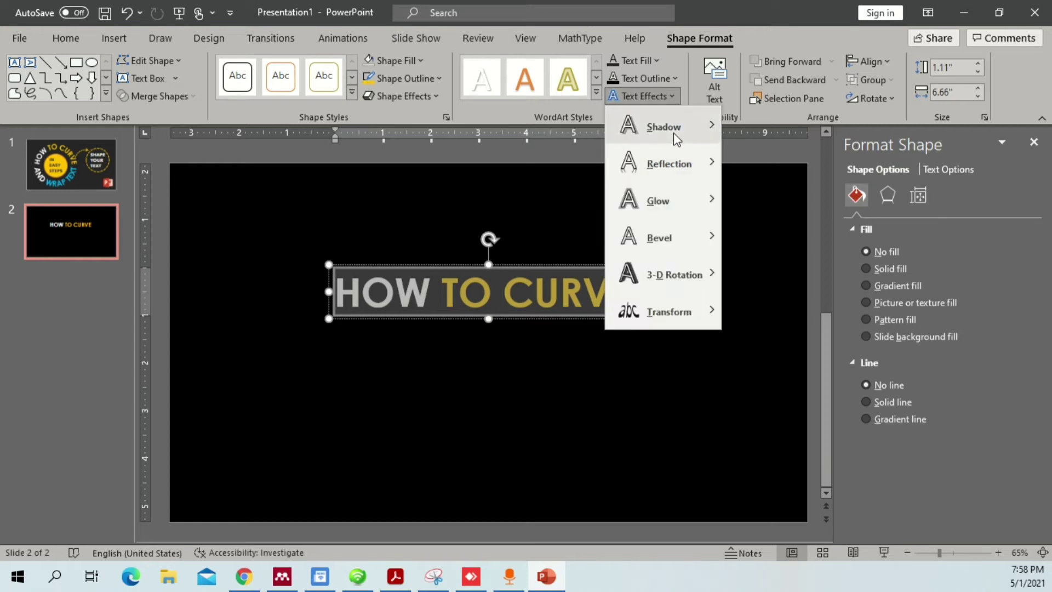
pyautogui.moveTo(673, 133)
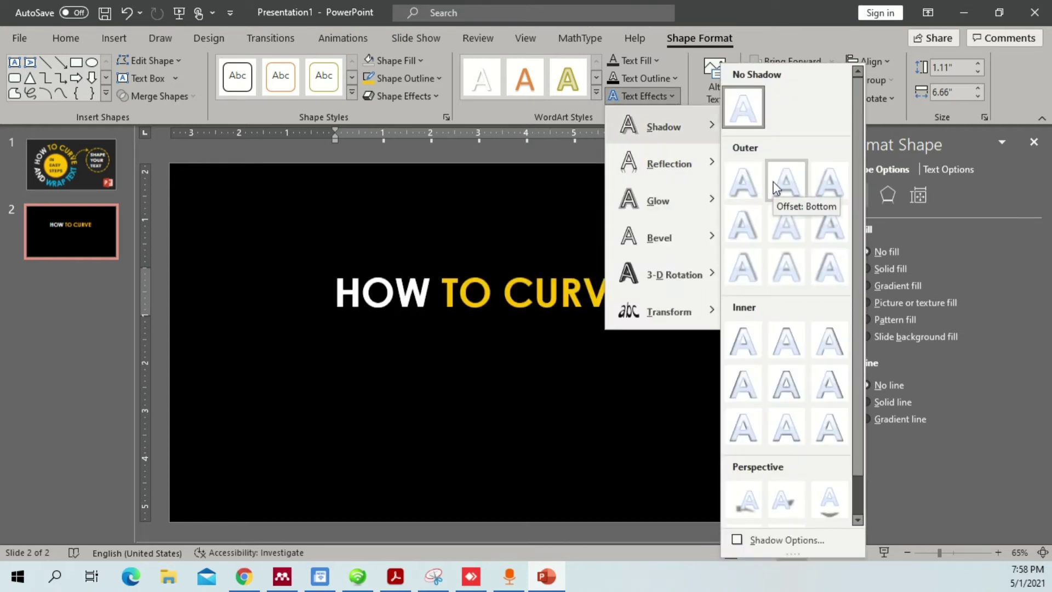
pyautogui.moveTo(683, 165)
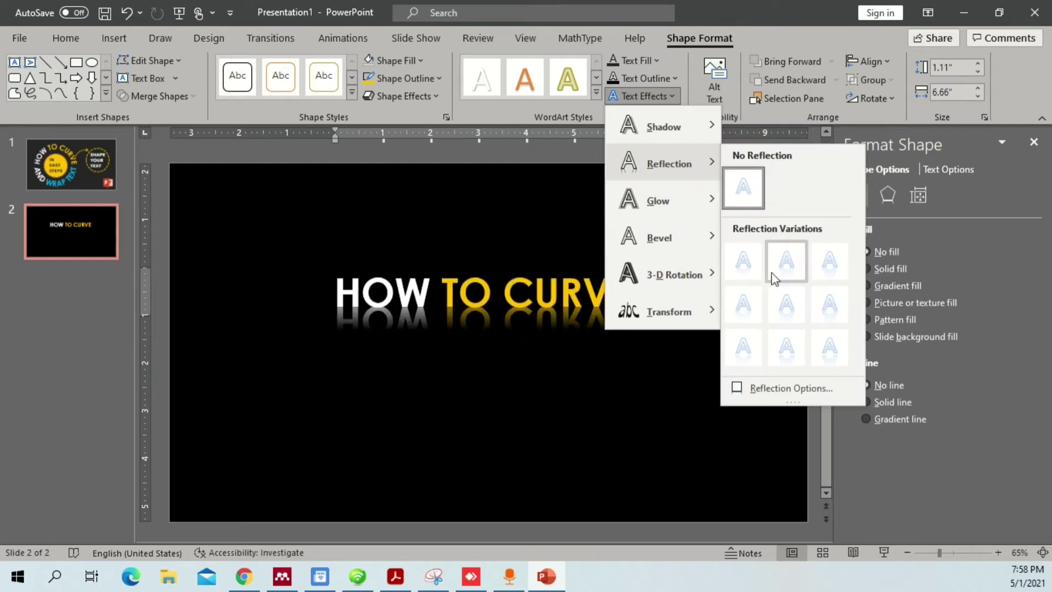
pyautogui.moveTo(685, 200)
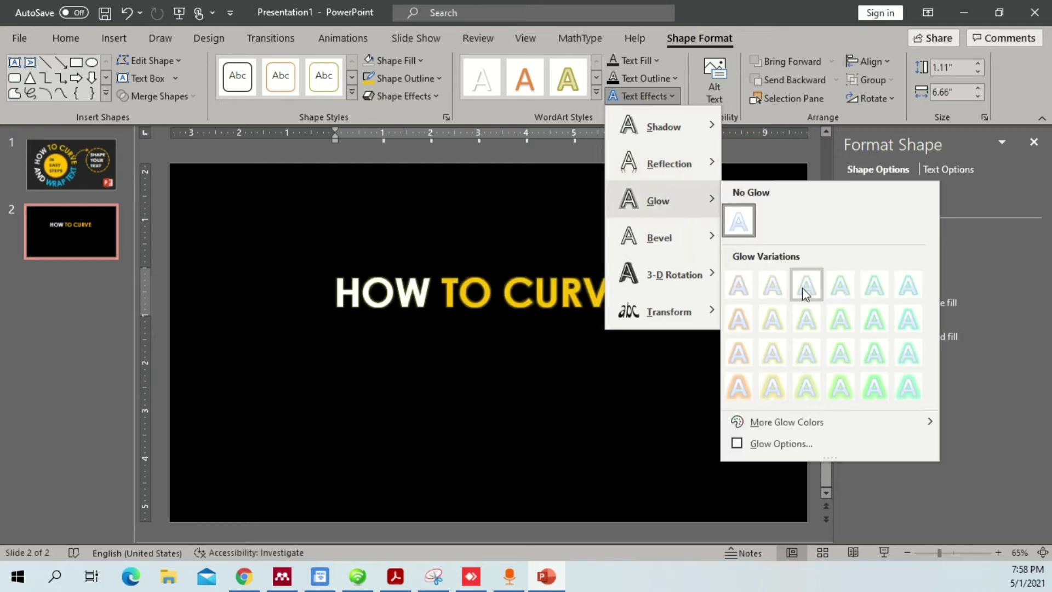
pyautogui.moveTo(686, 234)
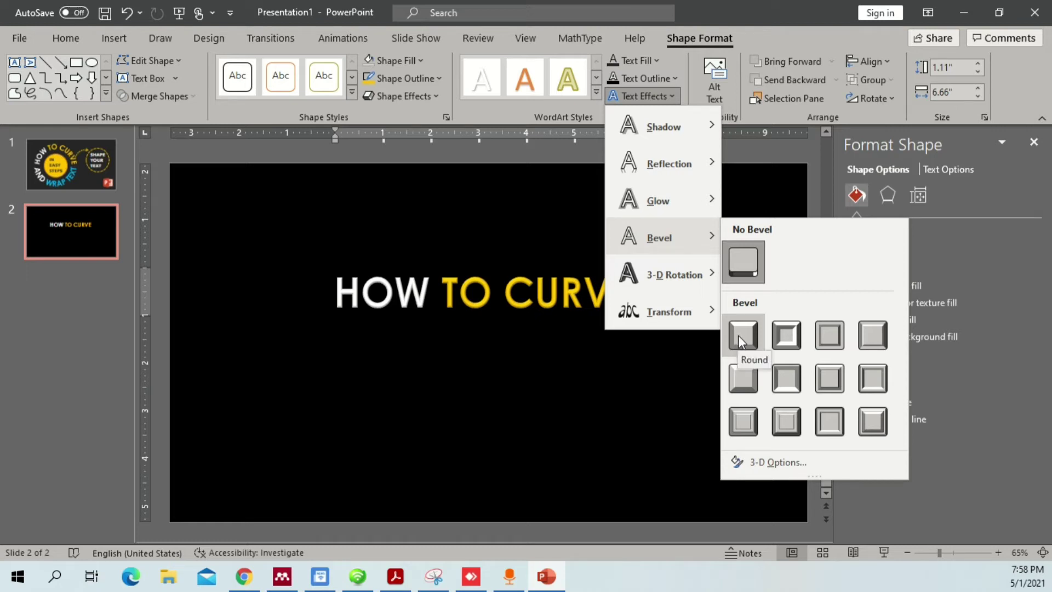
pyautogui.moveTo(695, 281)
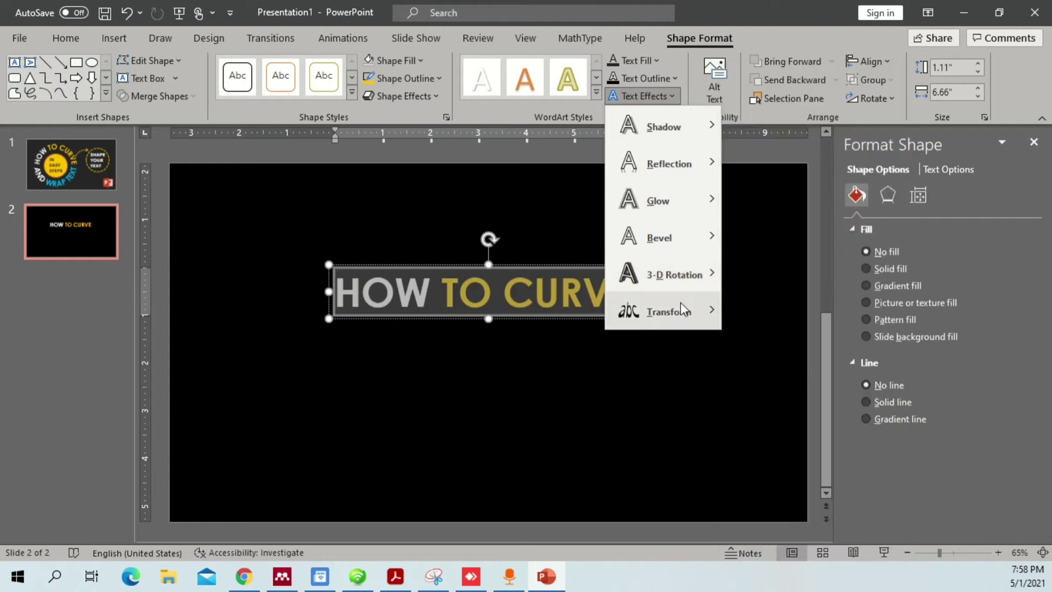
pyautogui.moveTo(675, 309)
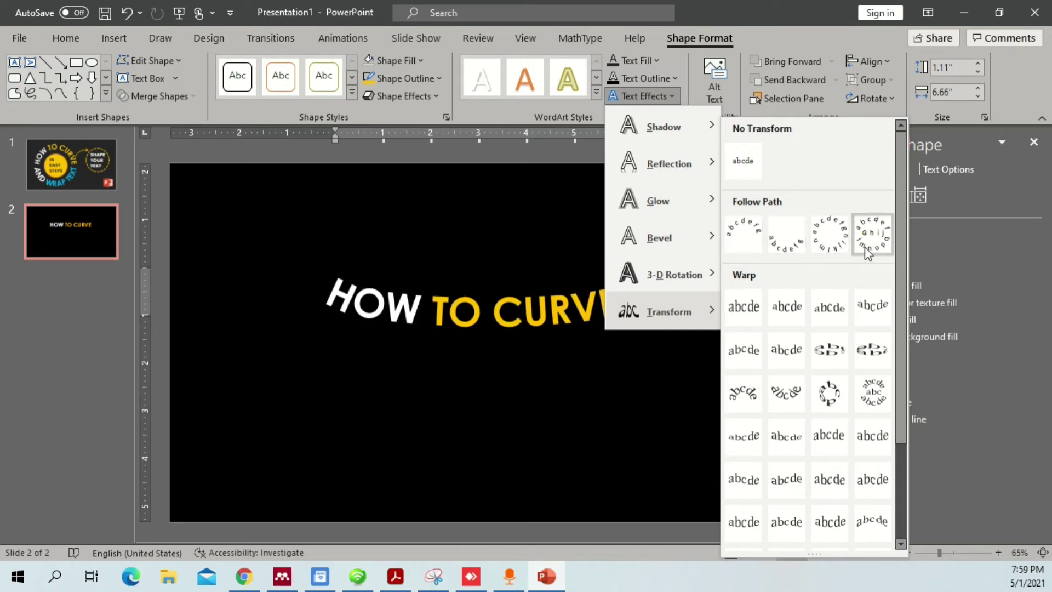
# Apply the Arch transform, stretch the box taller, tilt it slightly, and Ctrl-drag a copy
pyautogui.click(758, 235)
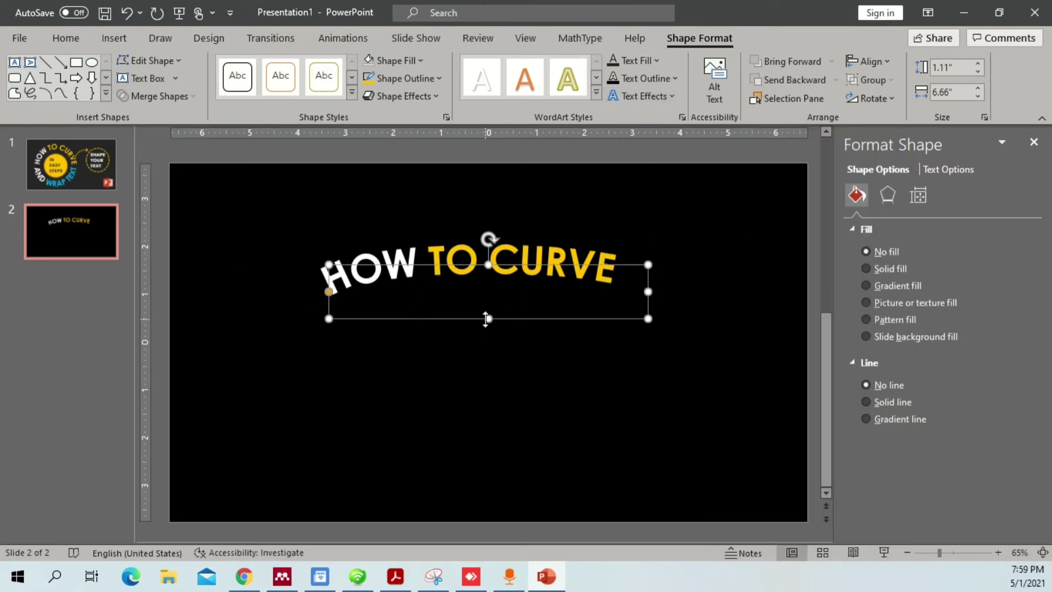
pyautogui.moveTo(486, 319); pyautogui.dragTo(485, 455)
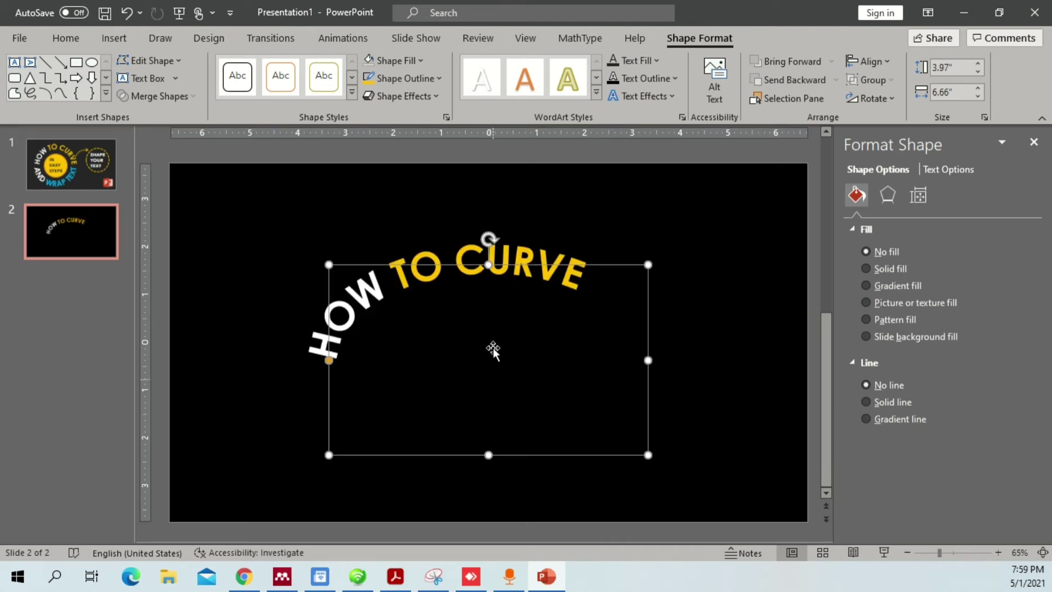
pyautogui.moveTo(488, 265); pyautogui.dragTo(546, 212)
pyautogui.moveTo(545, 214); pyautogui.dragTo(539, 212)
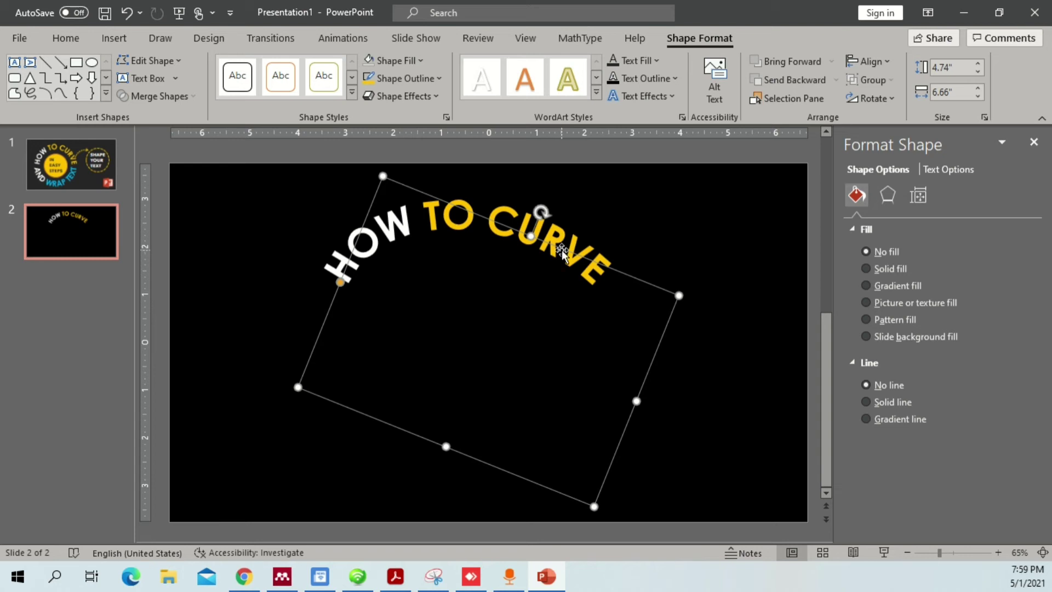
pyautogui.moveTo(565, 255); pyautogui.dragTo(572, 263)
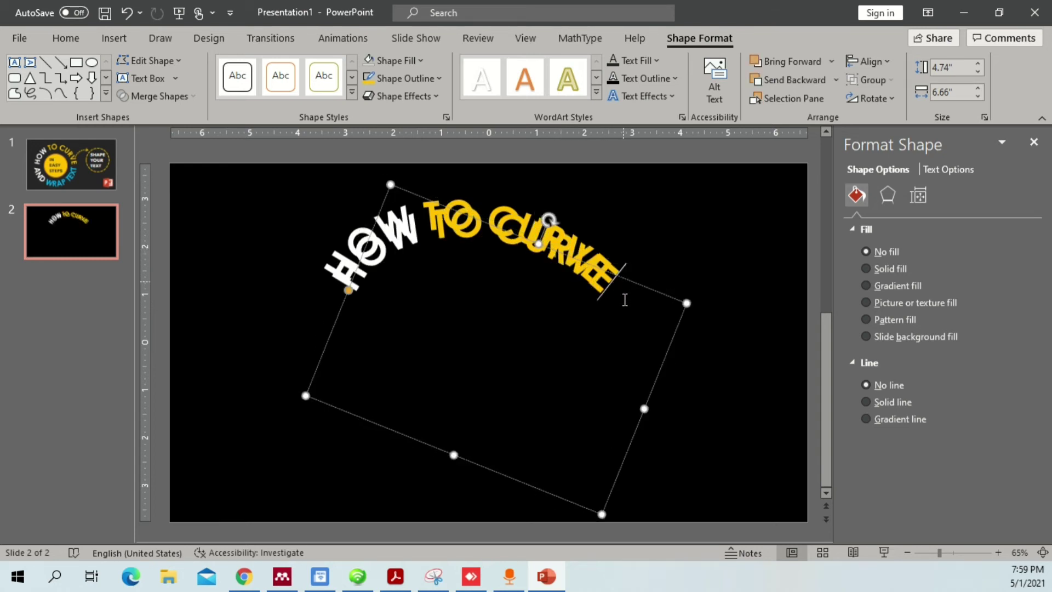
# Move the copy below the original, apply the Circle follow-path transform, and rotate it upright
pyautogui.rightClick(633, 285)
pyautogui.moveTo(676, 300); pyautogui.dragTo(666, 328)
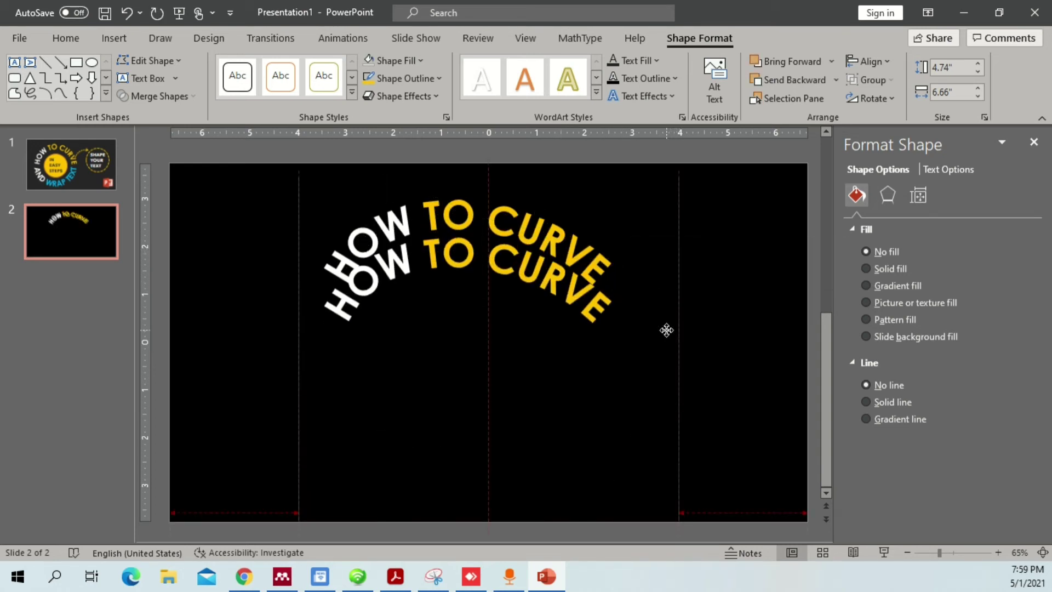
pyautogui.click(671, 96)
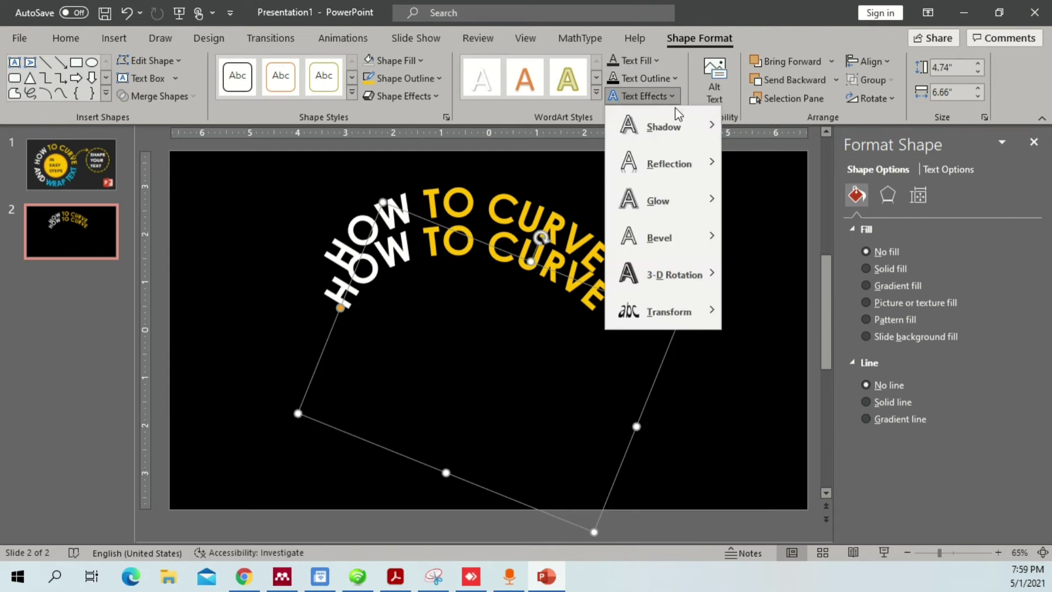
pyautogui.moveTo(672, 312)
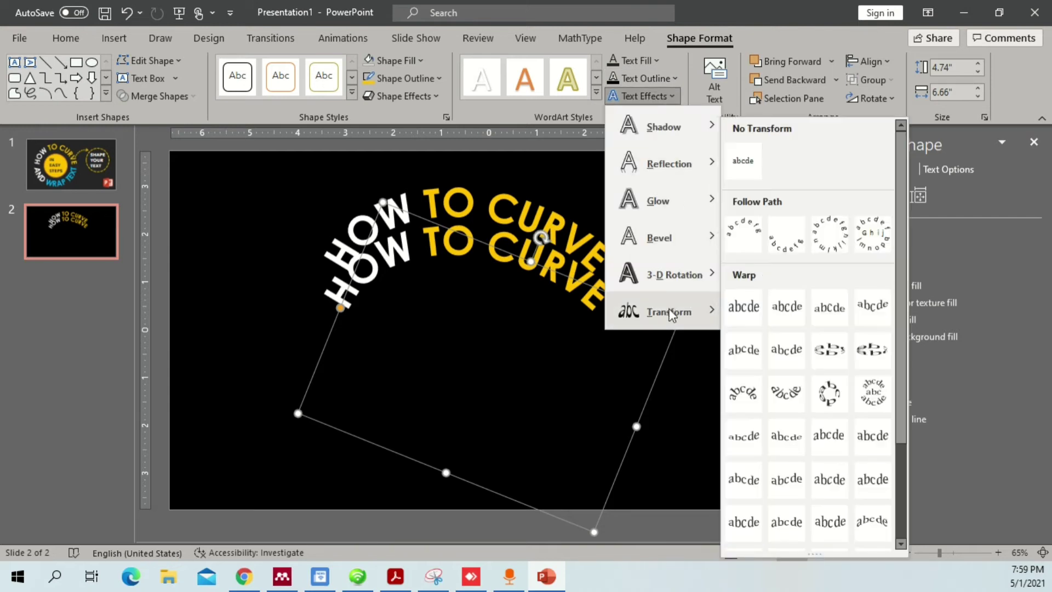
pyautogui.click(793, 241)
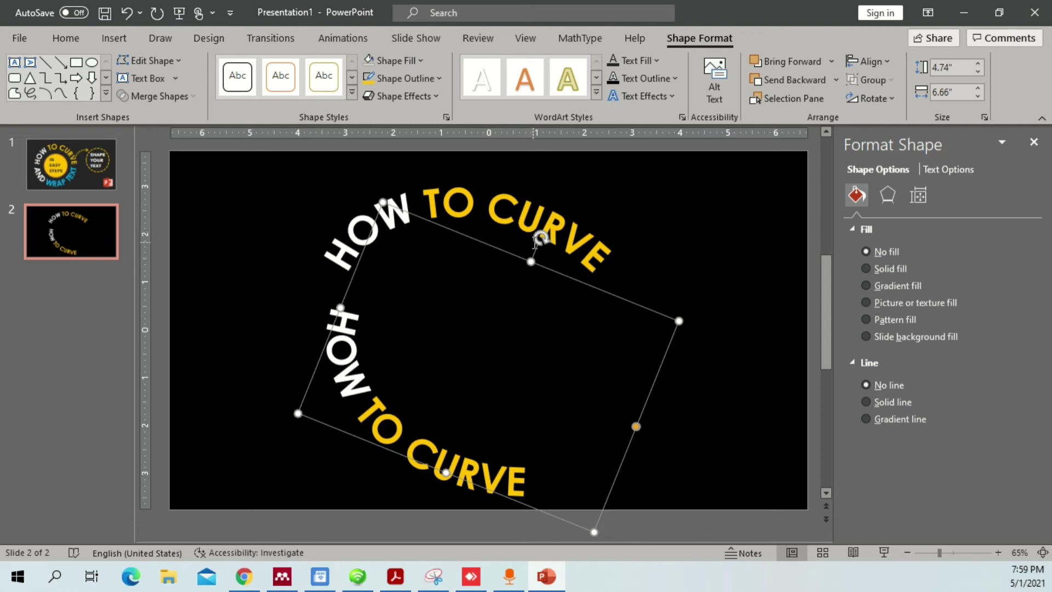
pyautogui.moveTo(541, 237)
pyautogui.mouseDown()
pyautogui.moveTo(470, 262)
pyautogui.moveTo(543, 226)
pyautogui.mouseUp()
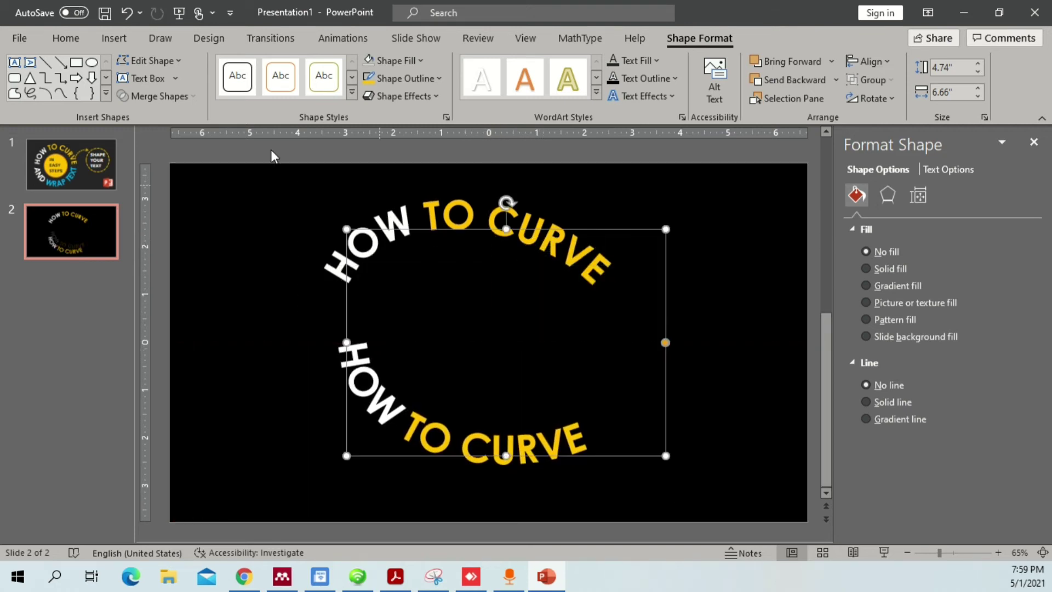
# Draw a first oval on the slide, then delete the unwanted attempt
pyautogui.click(94, 62)
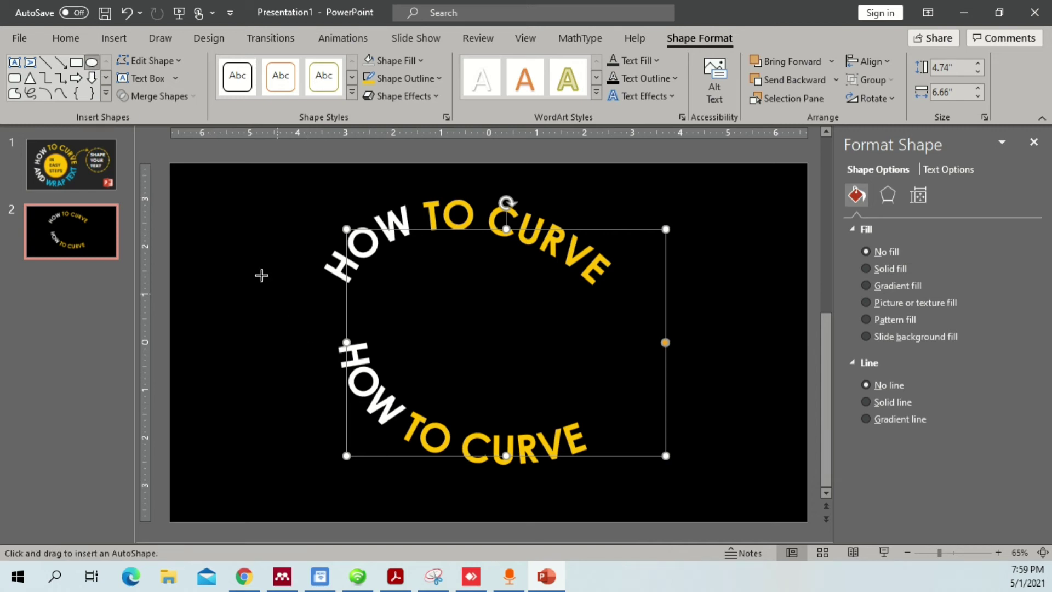
pyautogui.moveTo(260, 274)
pyautogui.mouseDown()
pyautogui.moveTo(401, 449)
pyautogui.moveTo(470, 459)
pyautogui.mouseUp()
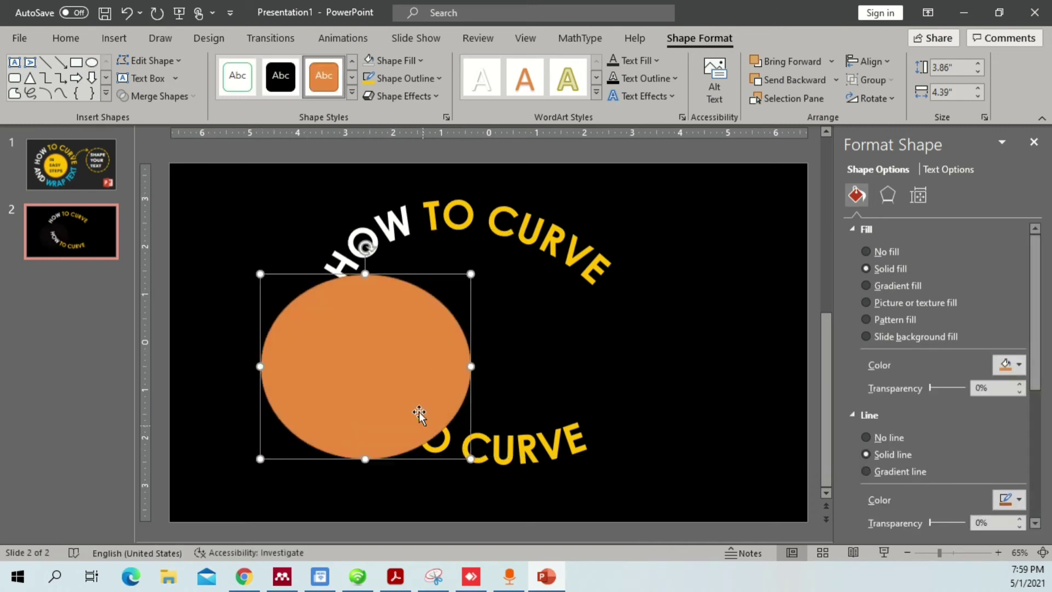
pyautogui.press('Delete')
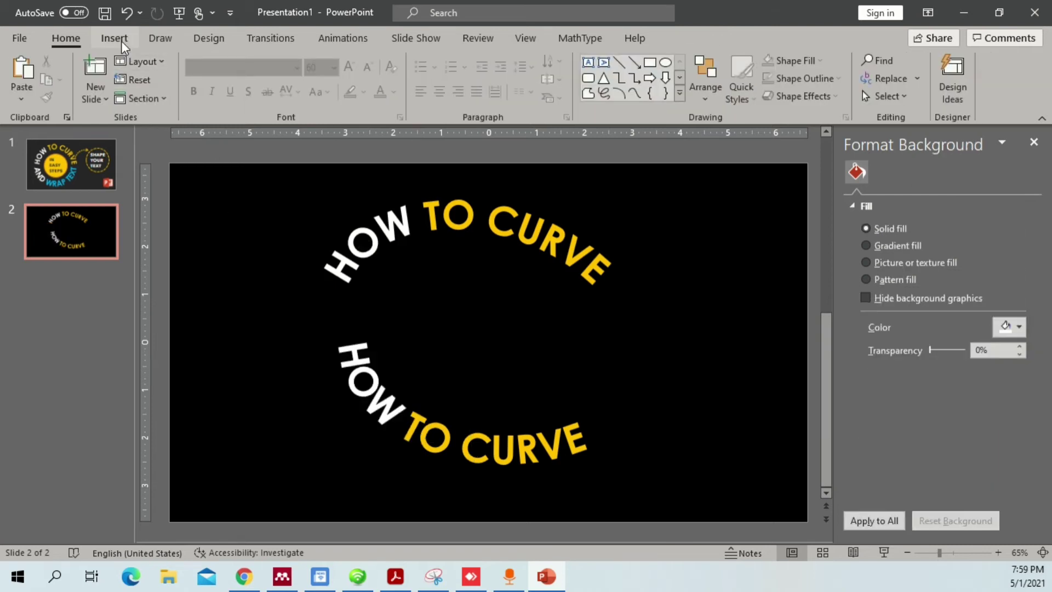
# Draw an orange circle from the Insert Shapes Oval and drag it to the slide centre
pyautogui.click(121, 41)
pyautogui.click(248, 77)
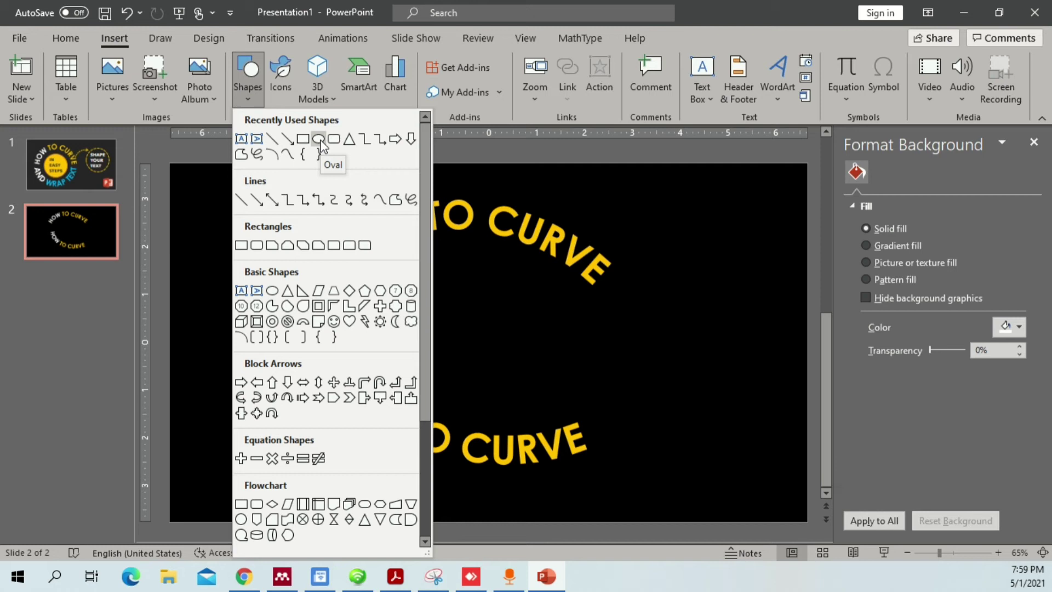
pyautogui.click(320, 140)
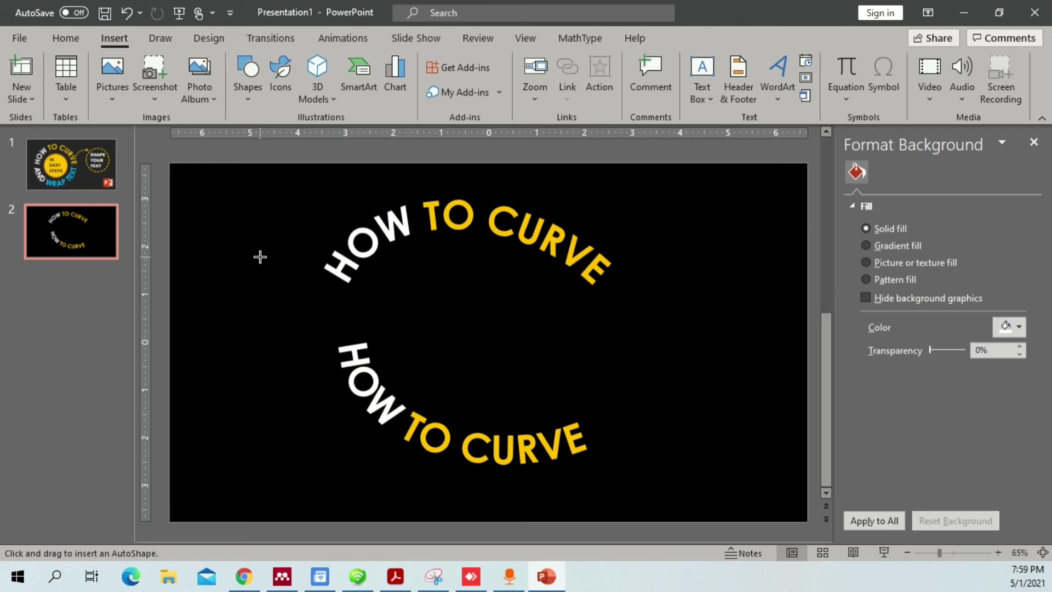
pyautogui.moveTo(260, 257); pyautogui.dragTo(447, 443)
pyautogui.moveTo(329, 317); pyautogui.dragTo(463, 307)
pyautogui.moveTo(514, 366); pyautogui.dragTo(505, 375)
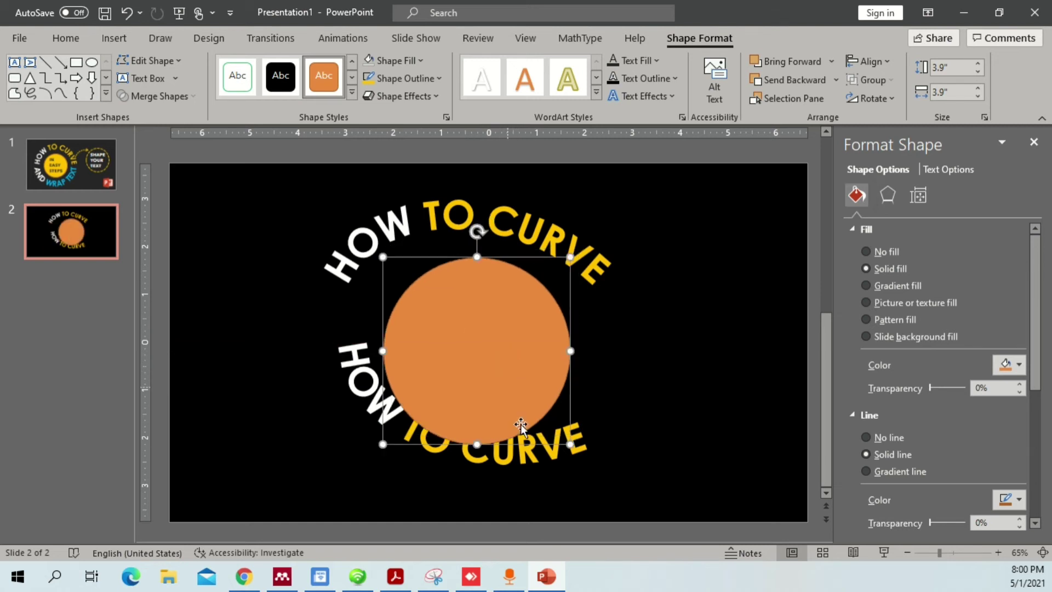
pyautogui.click(539, 446)
# Move the lower curved HOW TO CURVE text, rotate it counter-clockwise and shrink it
pyautogui.moveTo(561, 452); pyautogui.dragTo(574, 481)
pyautogui.moveTo(518, 230); pyautogui.dragTo(412, 210)
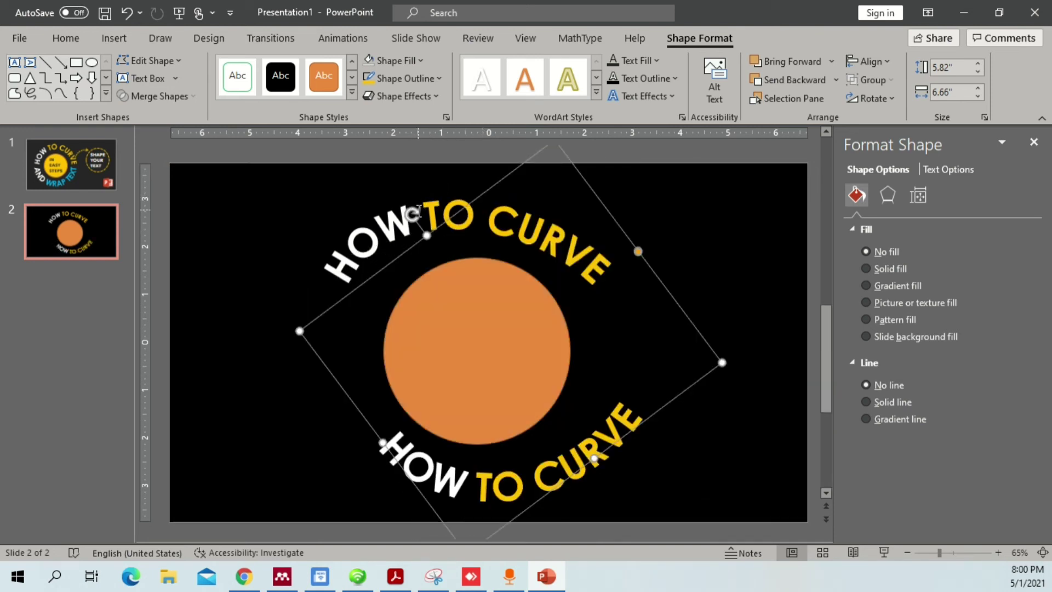
pyautogui.moveTo(718, 359); pyautogui.dragTo(662, 343)
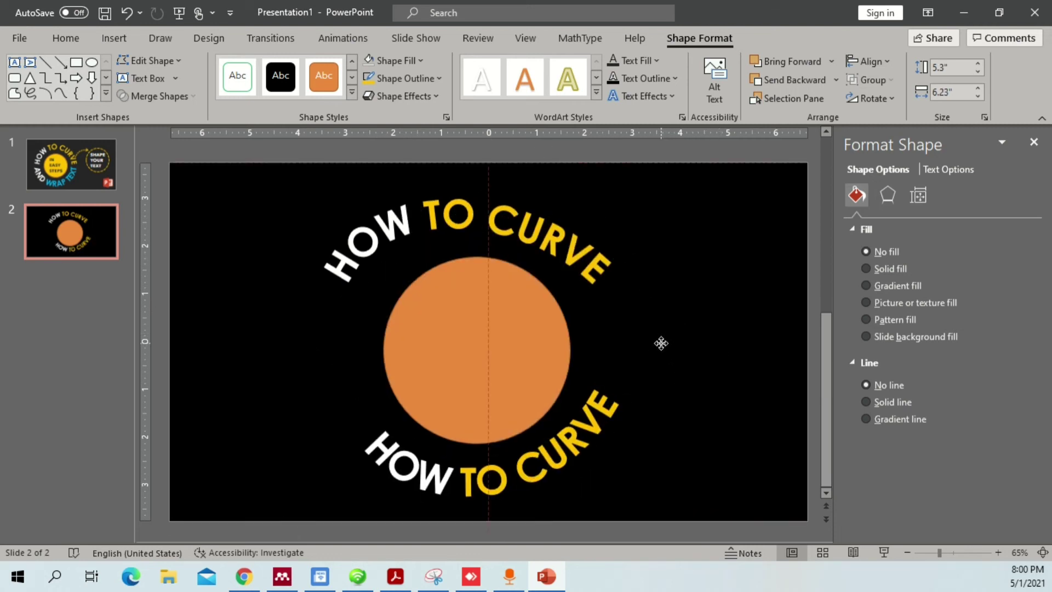
# Rotate and center the upper curved text, narrowing it to 4.6" over the circle
pyautogui.click(453, 229)
pyautogui.moveTo(395, 222); pyautogui.dragTo(429, 212)
pyautogui.click(523, 233)
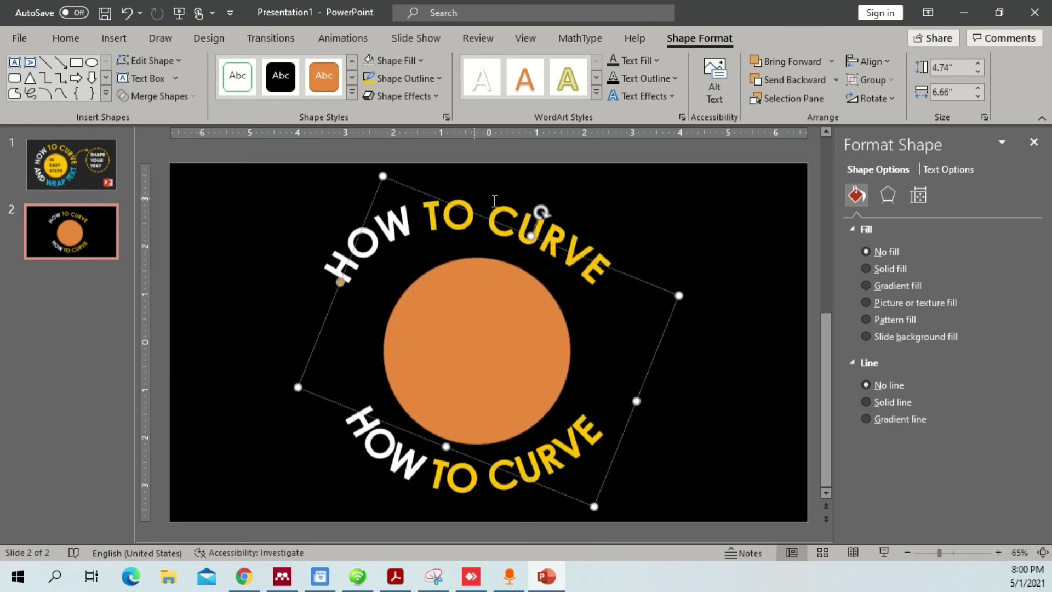
pyautogui.press('Escape')
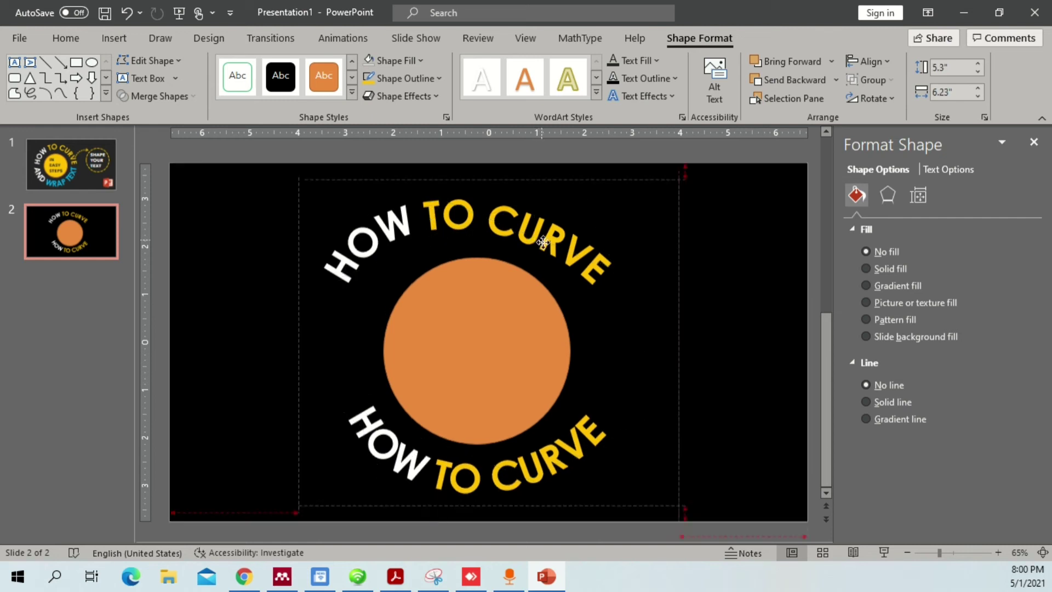
pyautogui.click(542, 236)
pyautogui.click(467, 203)
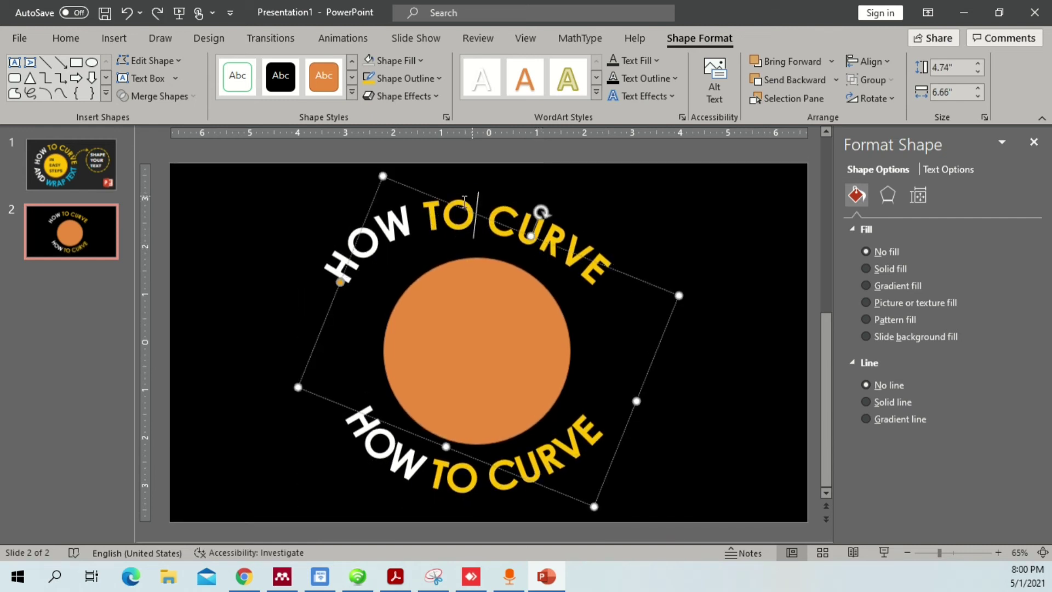
pyautogui.moveTo(433, 196); pyautogui.dragTo(446, 203)
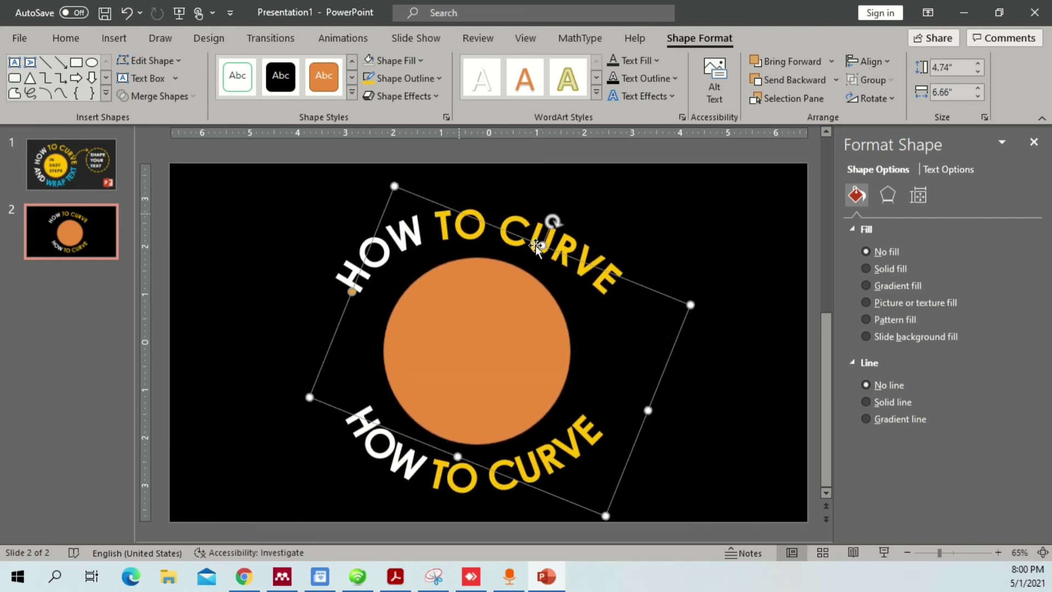
pyautogui.moveTo(646, 409); pyautogui.dragTo(590, 384)
pyautogui.click(599, 351)
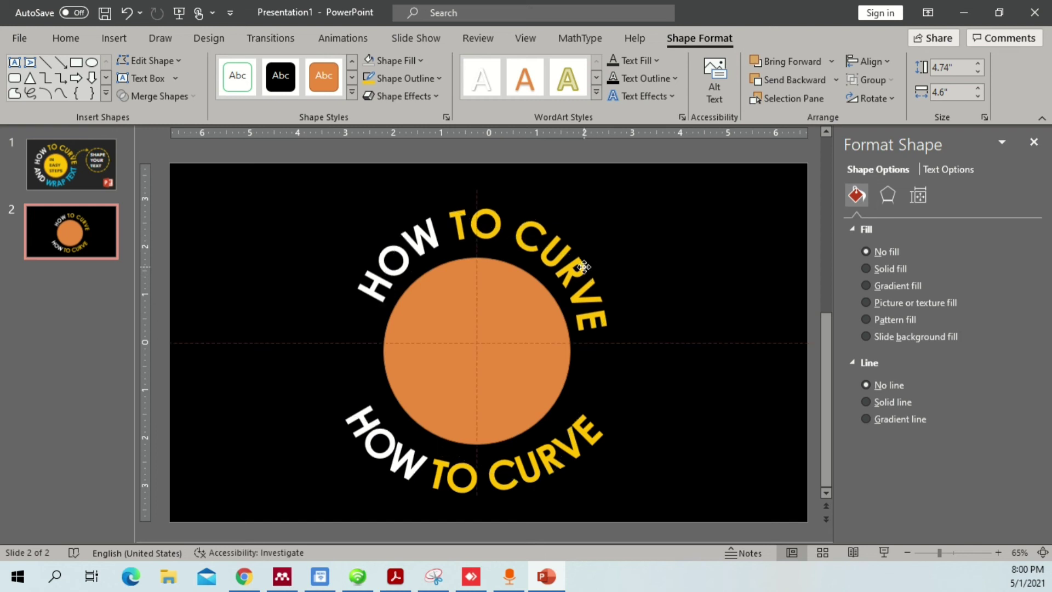
# Narrow the lower curved text box and shift it left
pyautogui.click(596, 352)
pyautogui.click(589, 444)
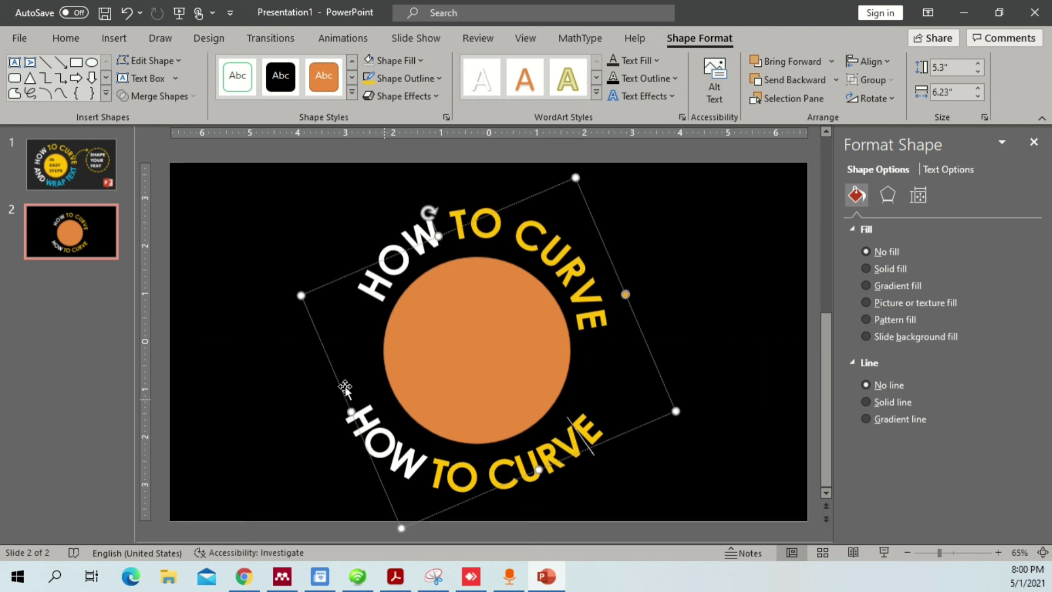
pyautogui.moveTo(351, 415); pyautogui.dragTo(380, 401)
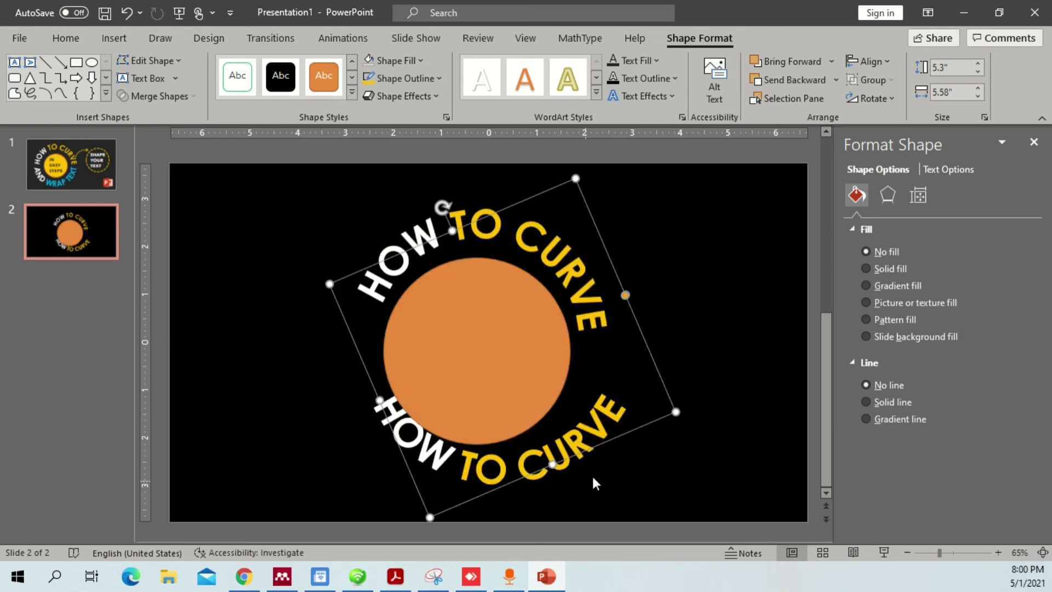
pyautogui.moveTo(628, 433); pyautogui.dragTo(611, 438)
# Delete the orange circle and nudge the lower arc back to the right
pyautogui.click(530, 351)
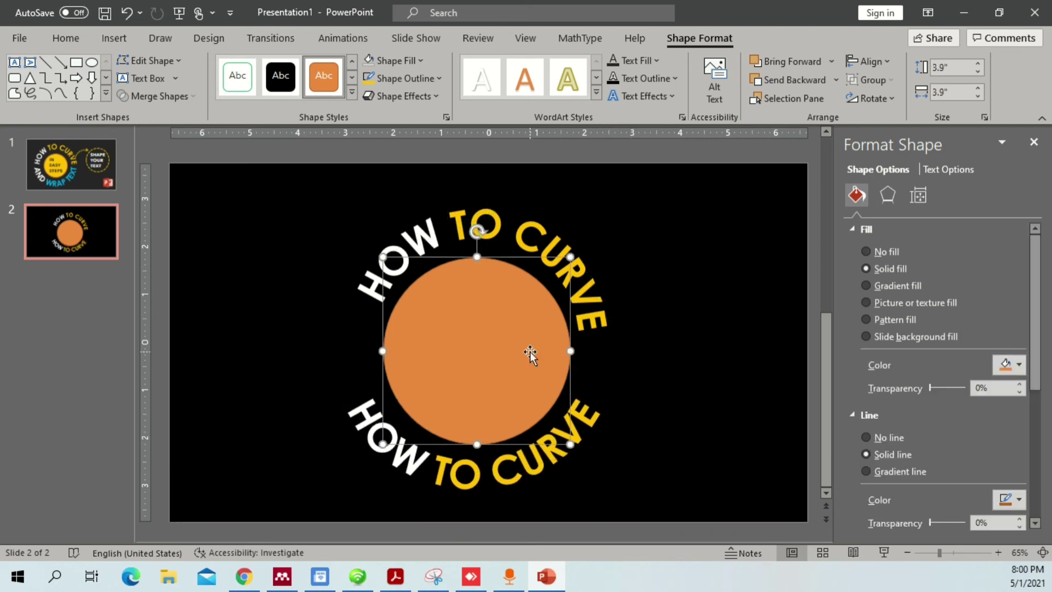
pyautogui.press('Delete')
pyautogui.click(570, 413)
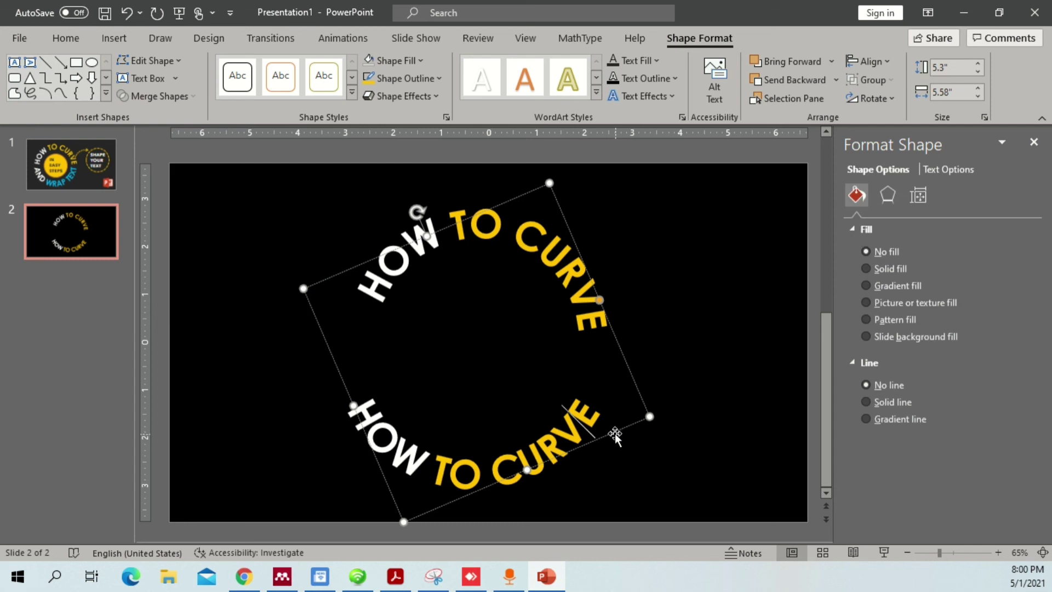
pyautogui.moveTo(615, 429)
pyautogui.mouseDown()
pyautogui.moveTo(624, 432)
pyautogui.moveTo(626, 381)
pyautogui.moveTo(625, 420)
pyautogui.mouseUp()
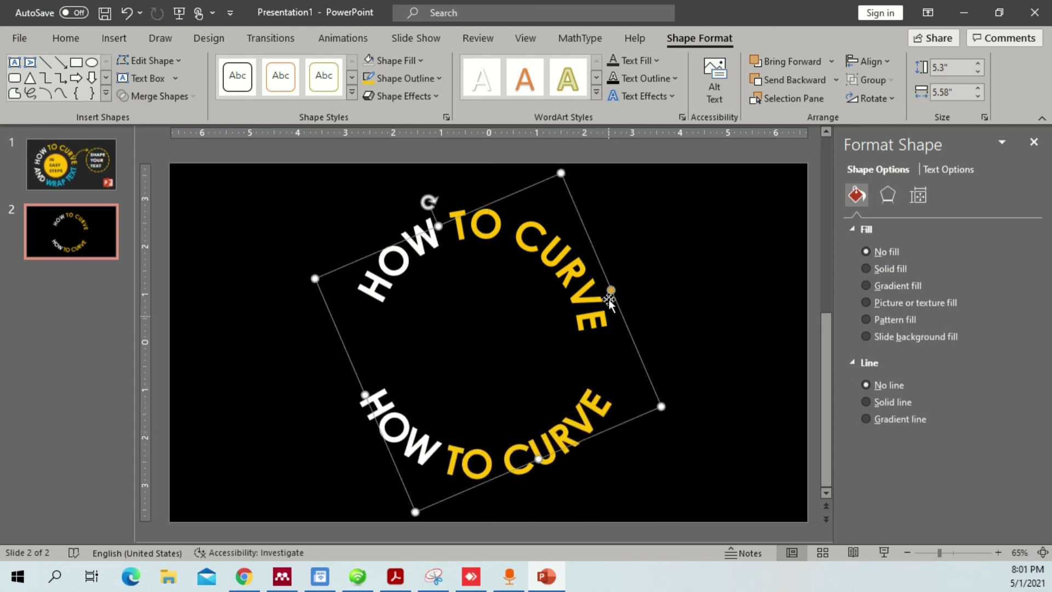
pyautogui.click(674, 262)
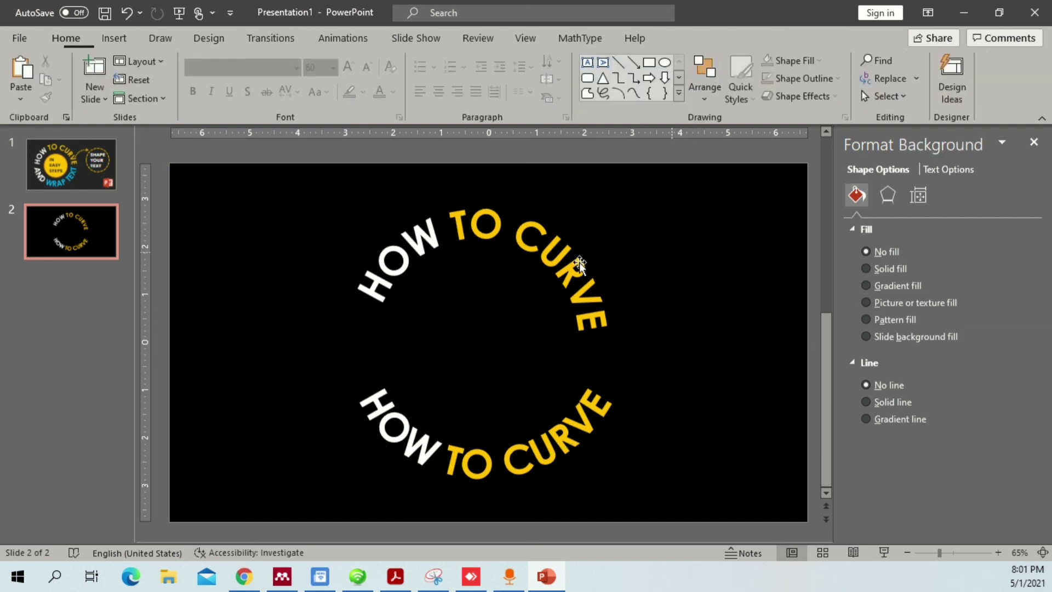
# Settle the upper arc slightly down and right into the ring, then delete slide 2
pyautogui.click(603, 258)
pyautogui.moveTo(604, 258); pyautogui.dragTo(603, 257)
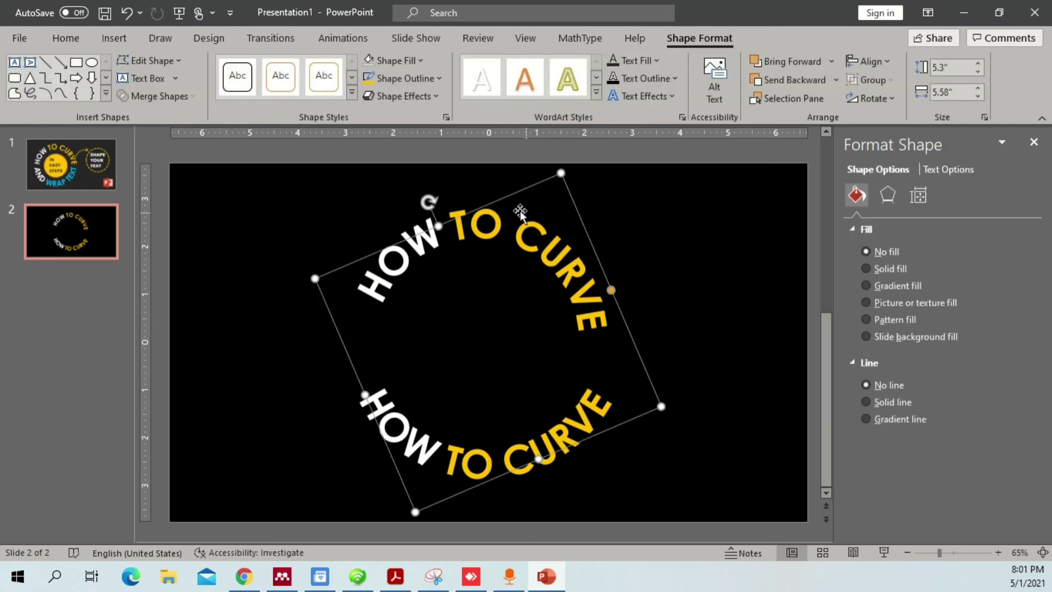
pyautogui.click(459, 202)
pyautogui.click(482, 228)
pyautogui.moveTo(482, 228); pyautogui.dragTo(512, 238)
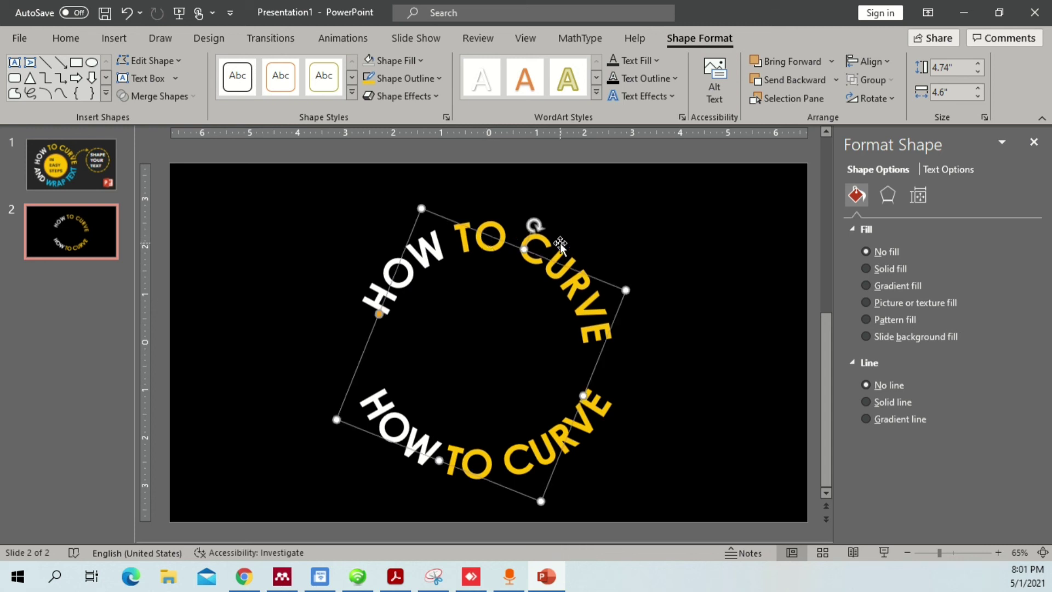
pyautogui.click(77, 225)
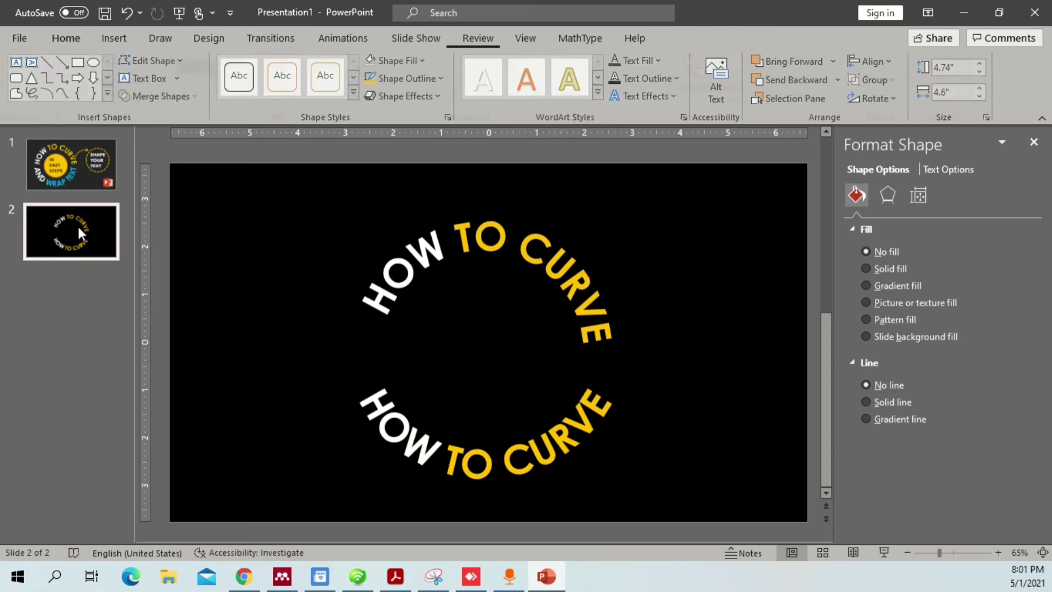
pyautogui.press('Delete')
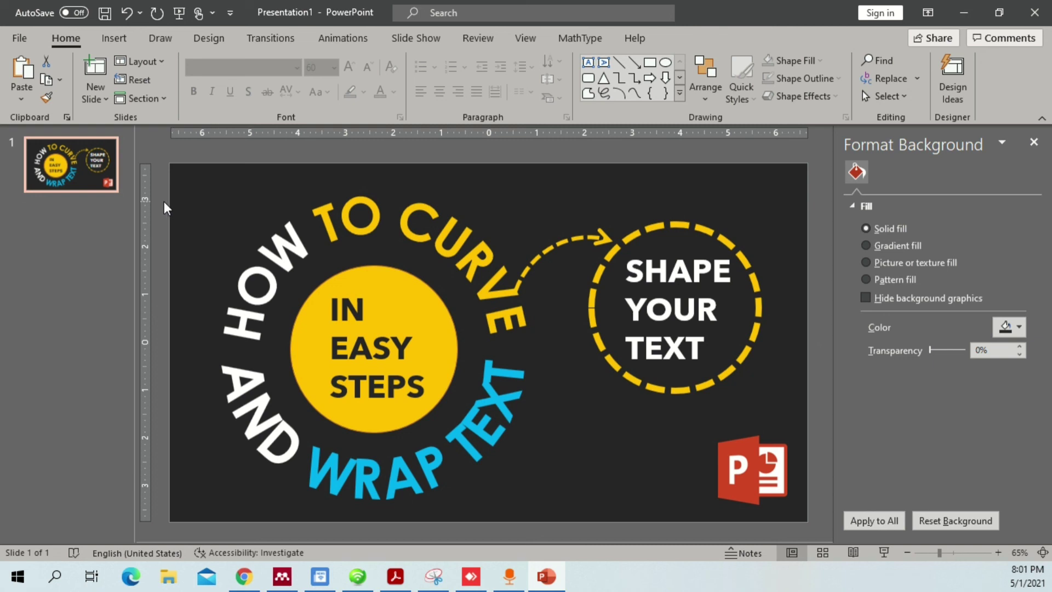